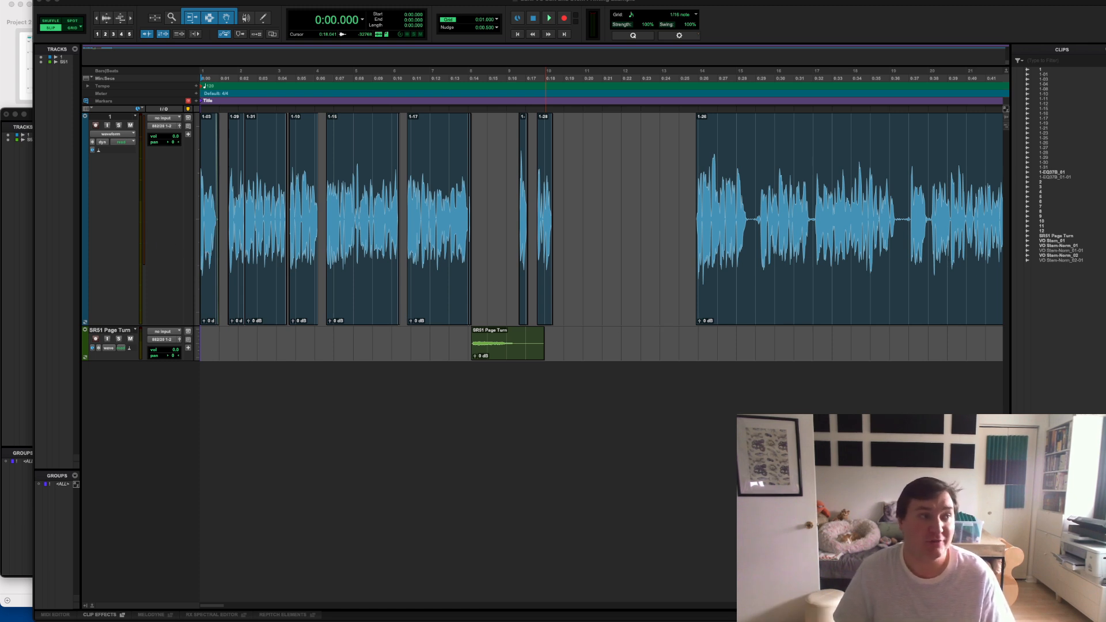
- Create a new mono audio track below the page-turn track, measured in samples
left_click(205, 292)
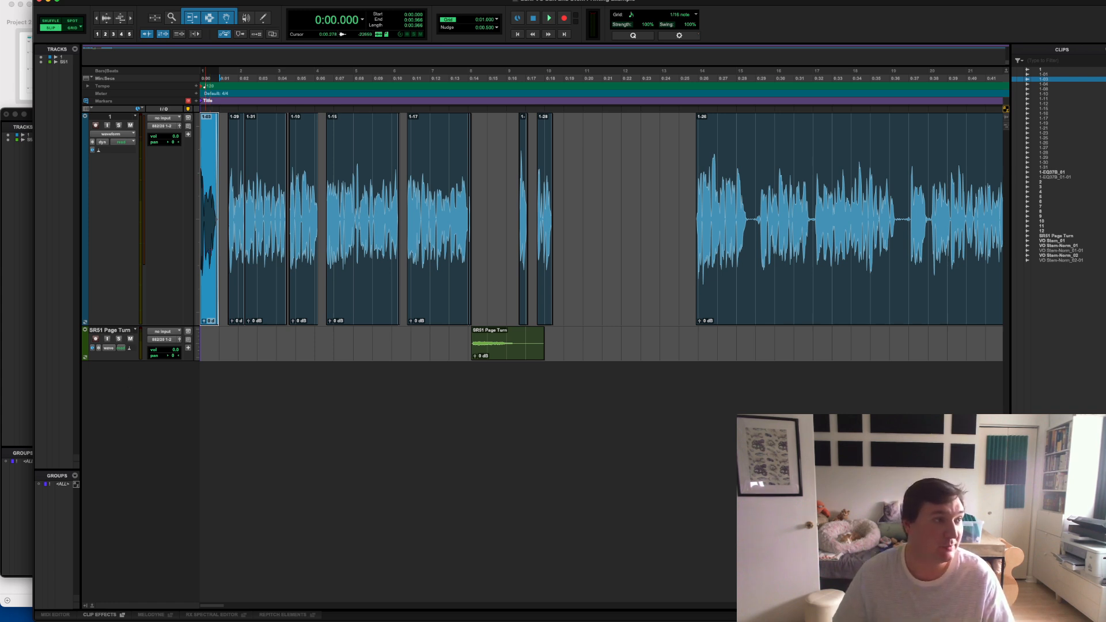
left_click(97, 0)
left_click(131, 2)
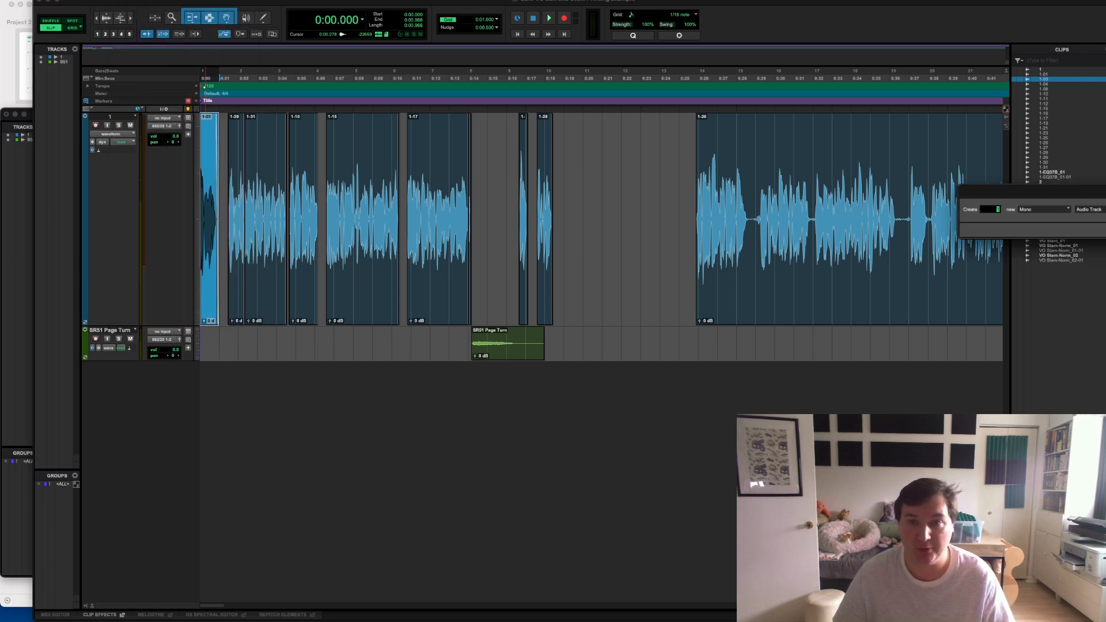
left_click_drag(1105, 192, 810, 255)
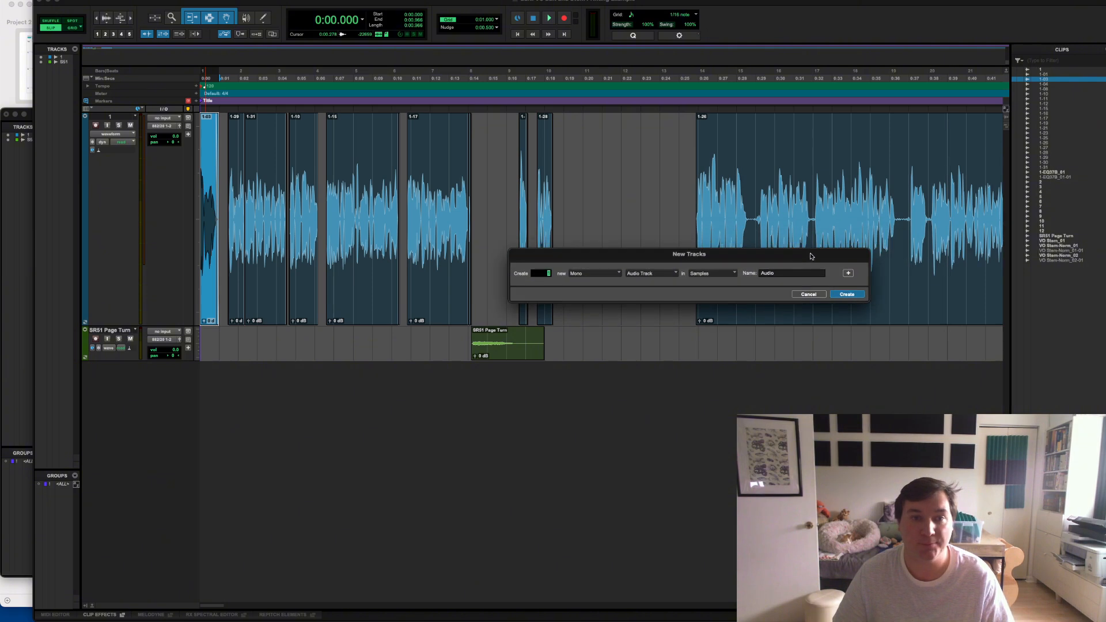
left_click(847, 295)
- Rename the new audio track as VO Stem
right_click(118, 367)
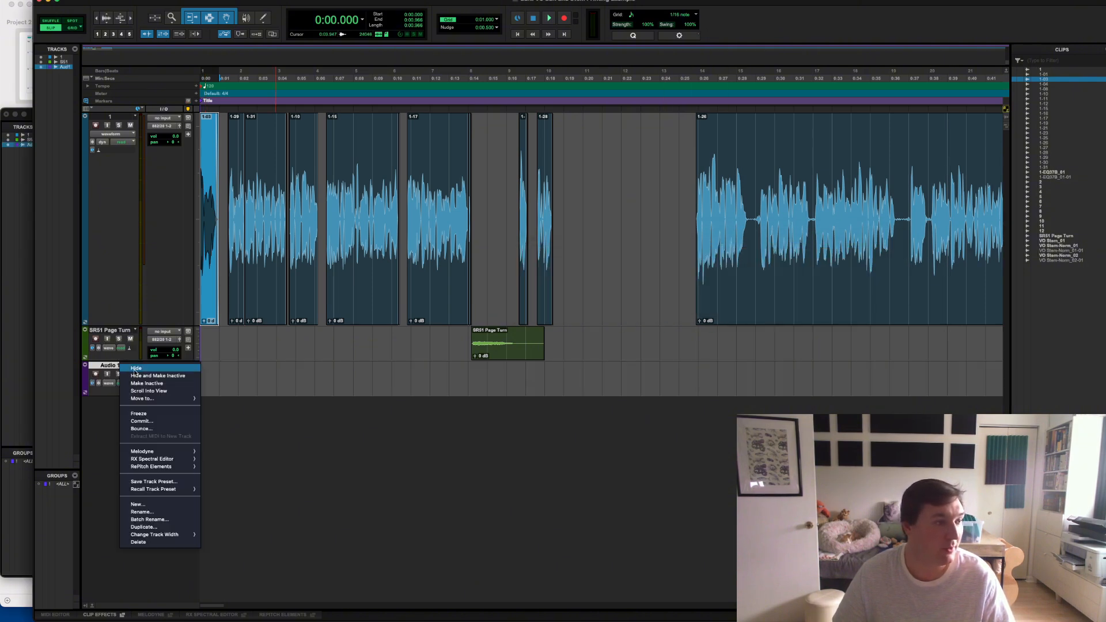
left_click(126, 371)
left_click_drag(1103, 165, 529, 196)
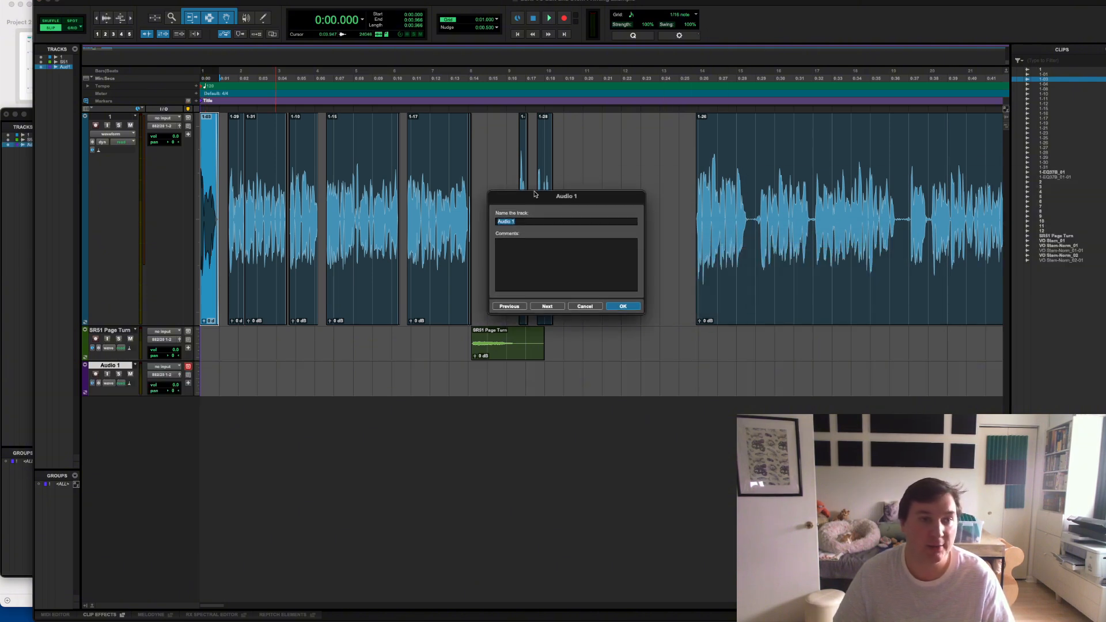
type("VO S")
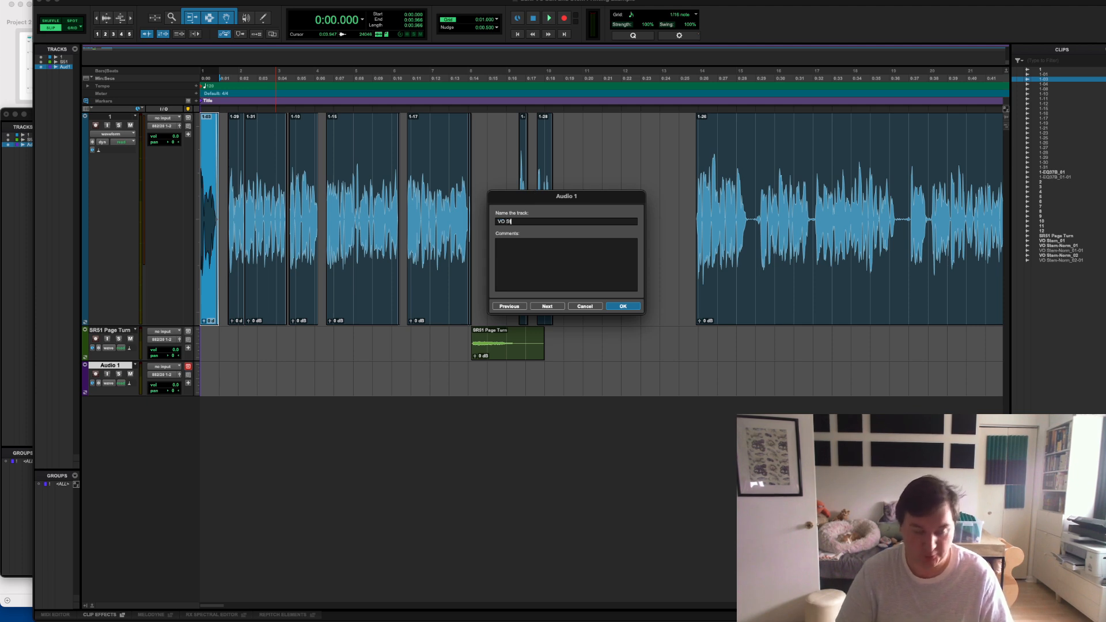
type("tem")
key("Return")
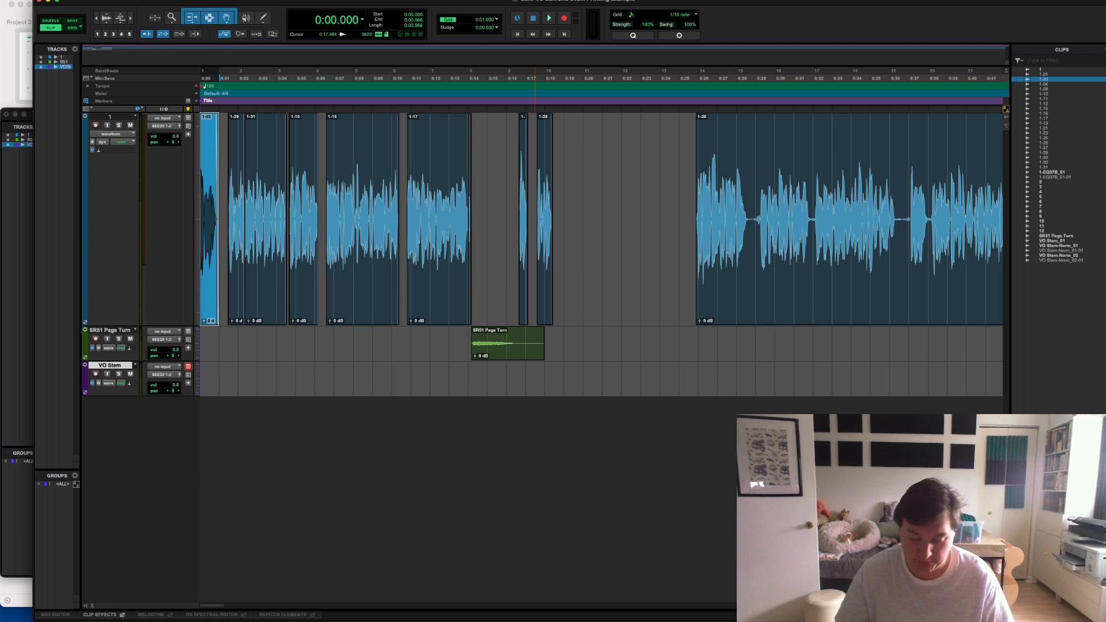
- Set the VO Stem track's input to Bus 1 (Mono) in the mixer
key("super+equal")
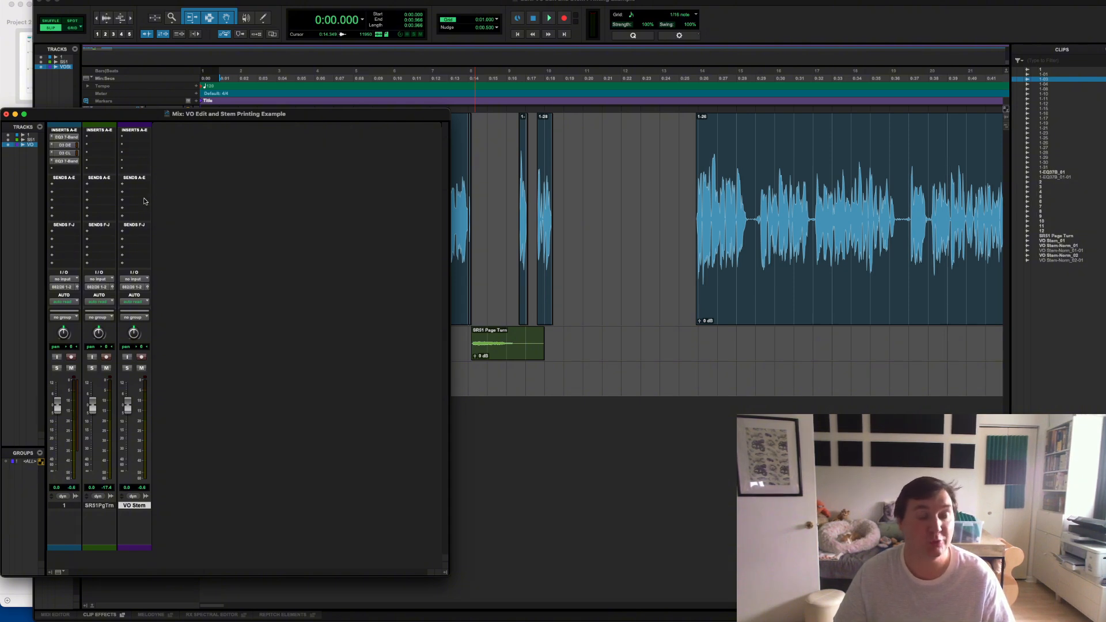
left_click(139, 281)
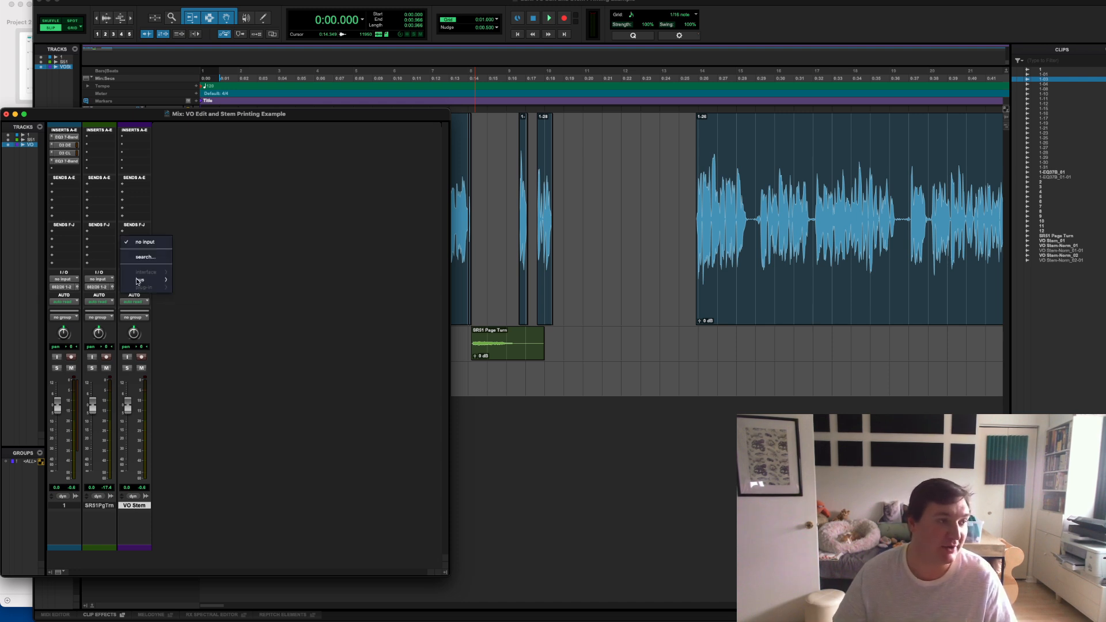
mouse_move(138, 281)
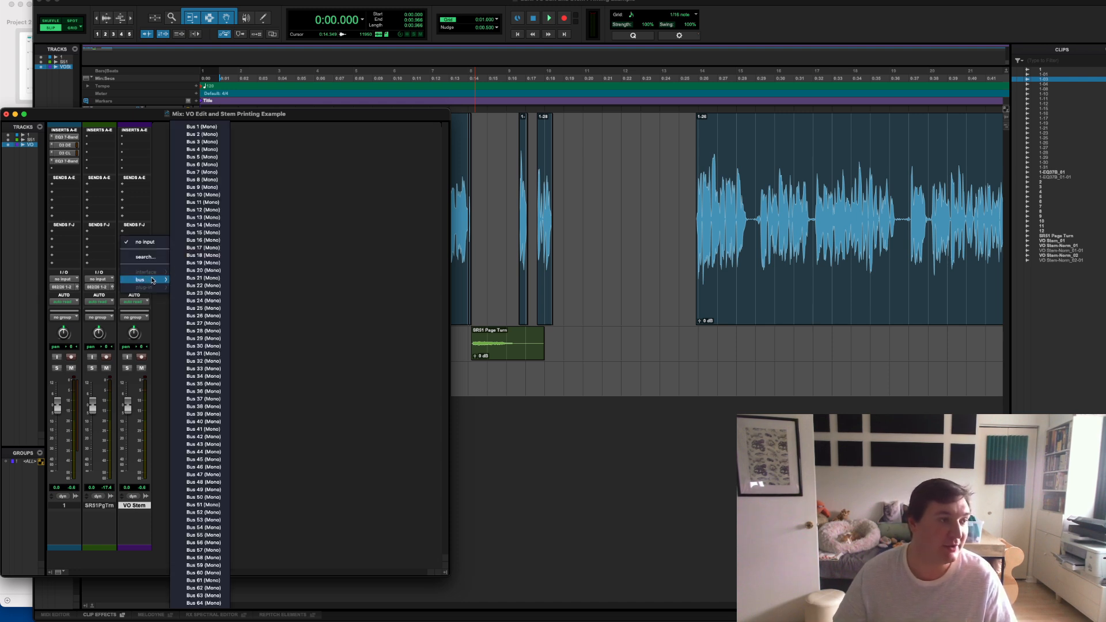
left_click(205, 127)
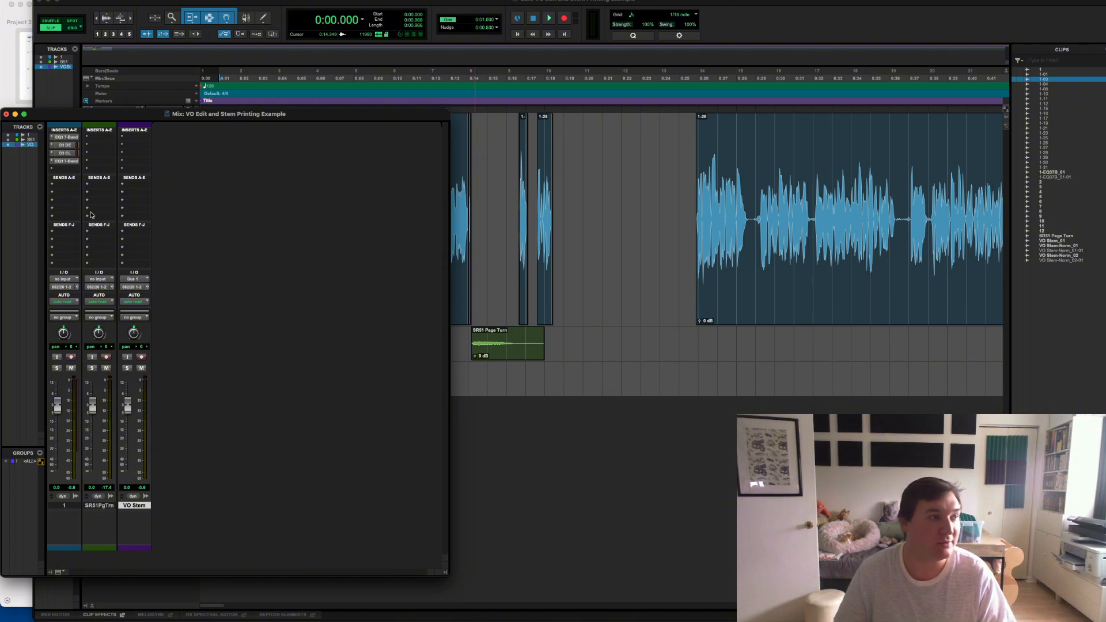
- Add a send from voice track 1 to Bus 1 (Mono) in its first send slot
left_click(62, 188)
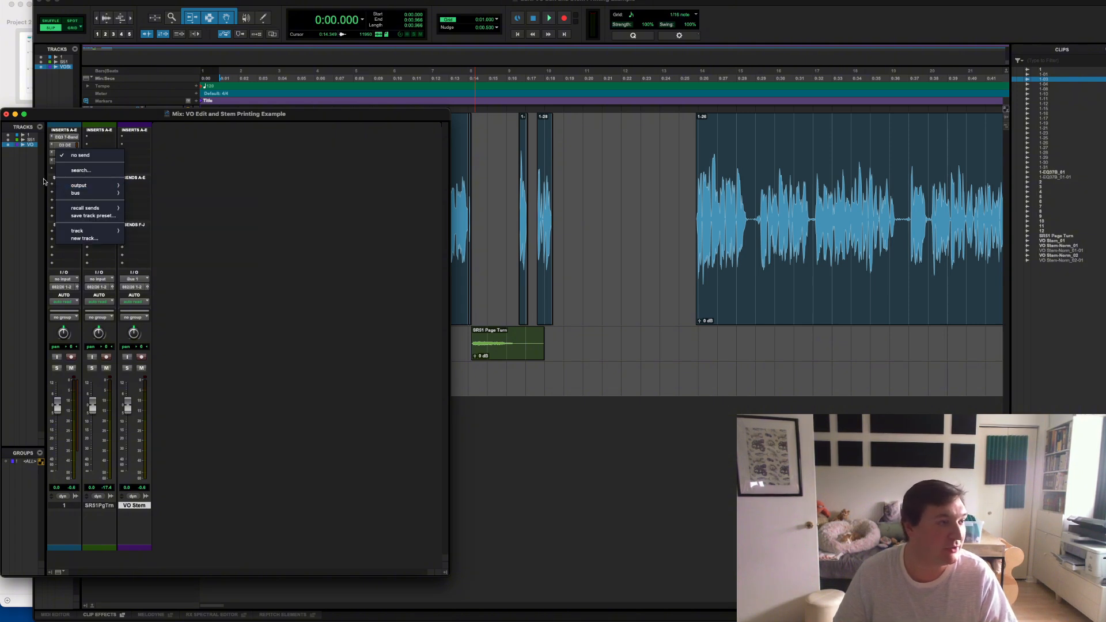
left_click(44, 181)
left_click(69, 189)
left_click(70, 189)
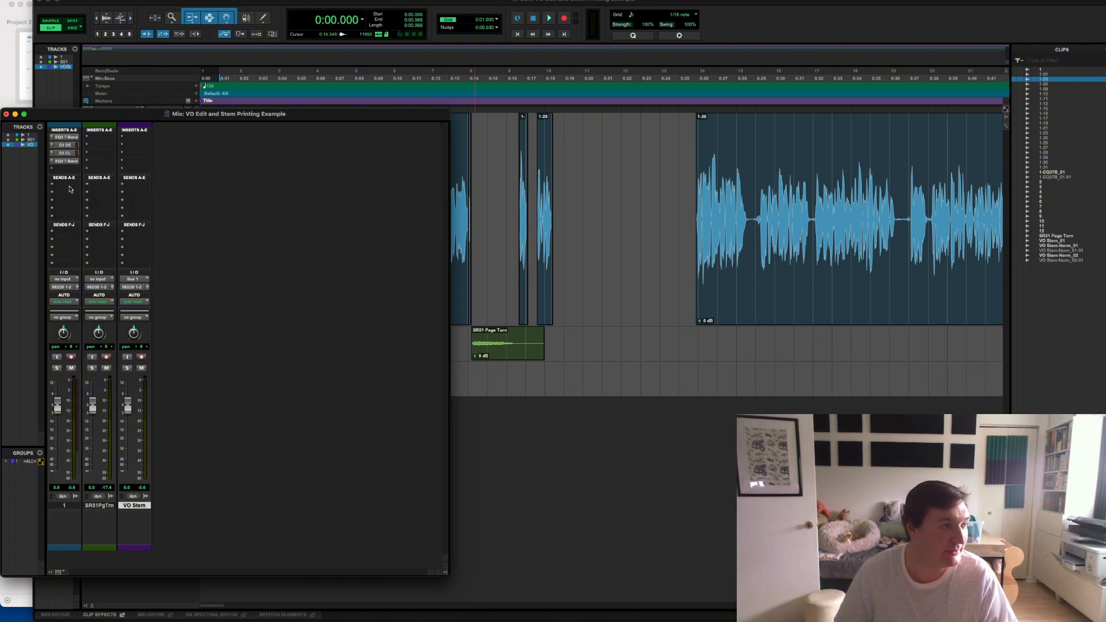
left_click(70, 188)
mouse_move(78, 193)
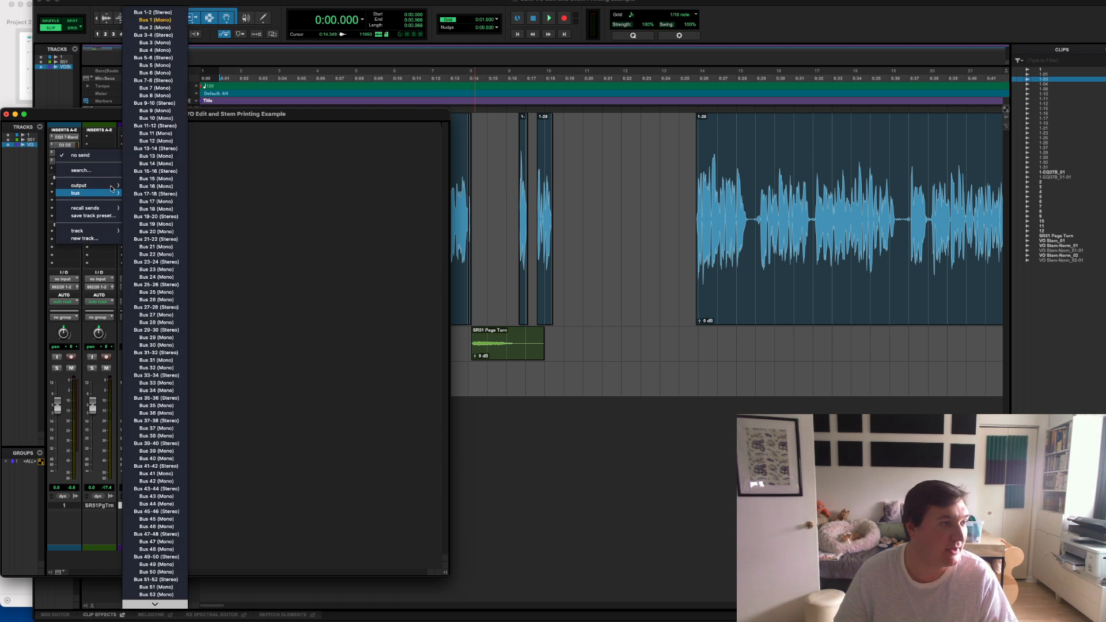
left_click(159, 22)
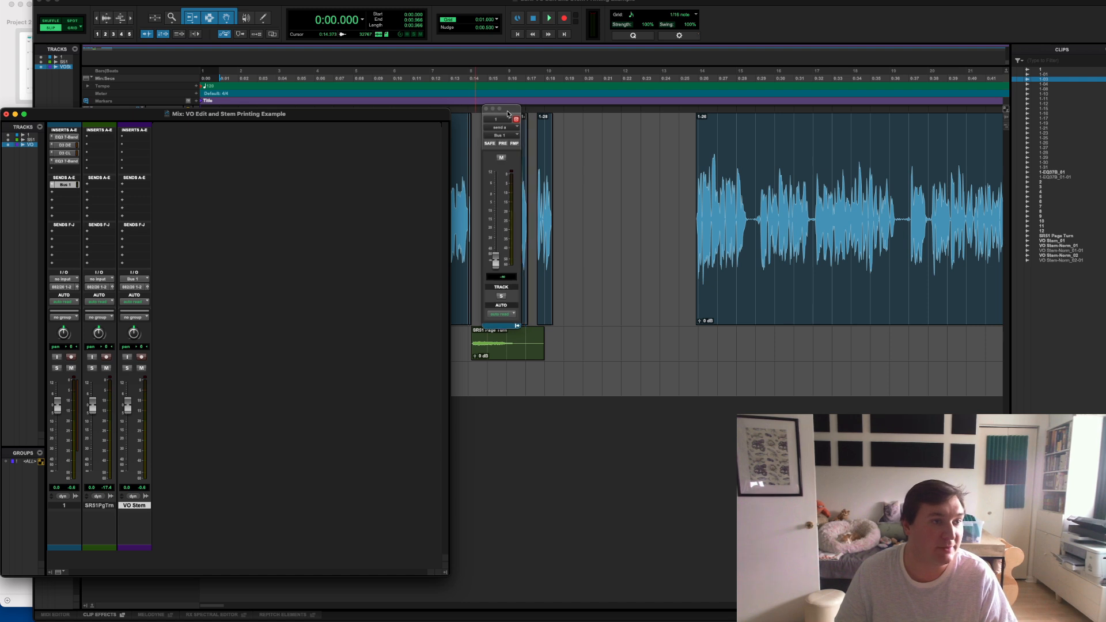
- Set the Bus 1 send level on track 1 to 0.0 dB, and close the send and mixer windows
left_click_drag(512, 114, 273, 186)
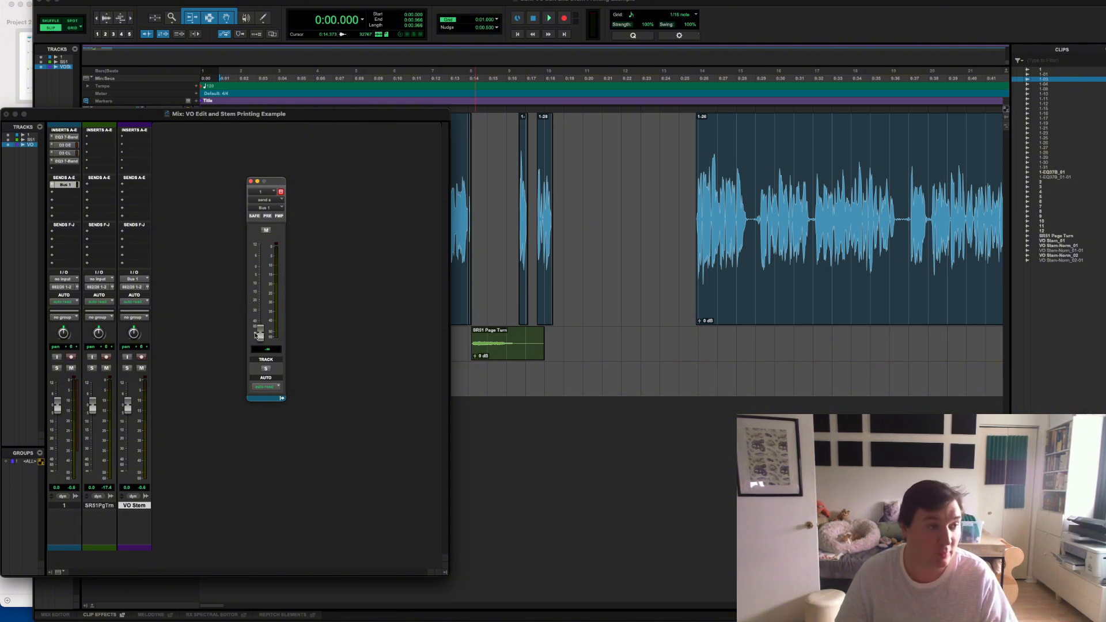
left_click(258, 336, "alt")
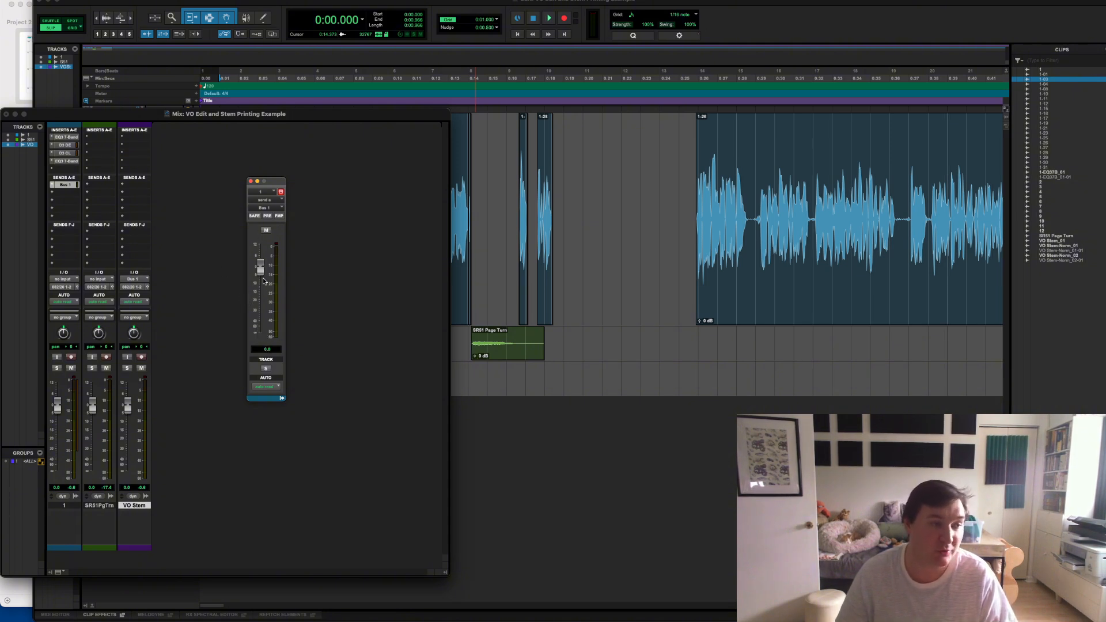
left_click(251, 181)
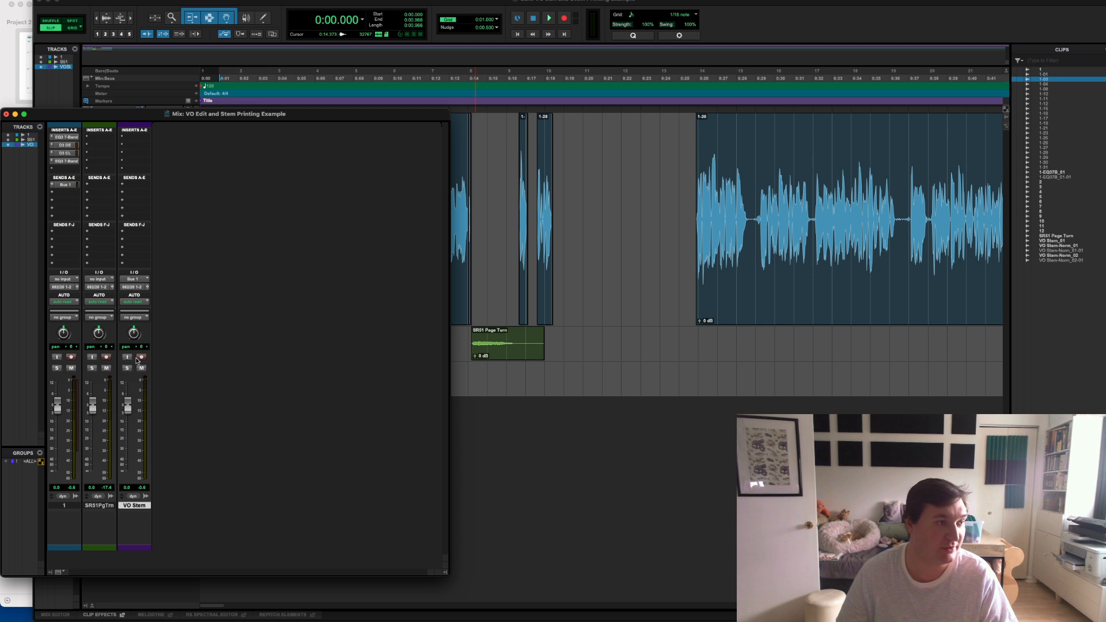
left_click(6, 114)
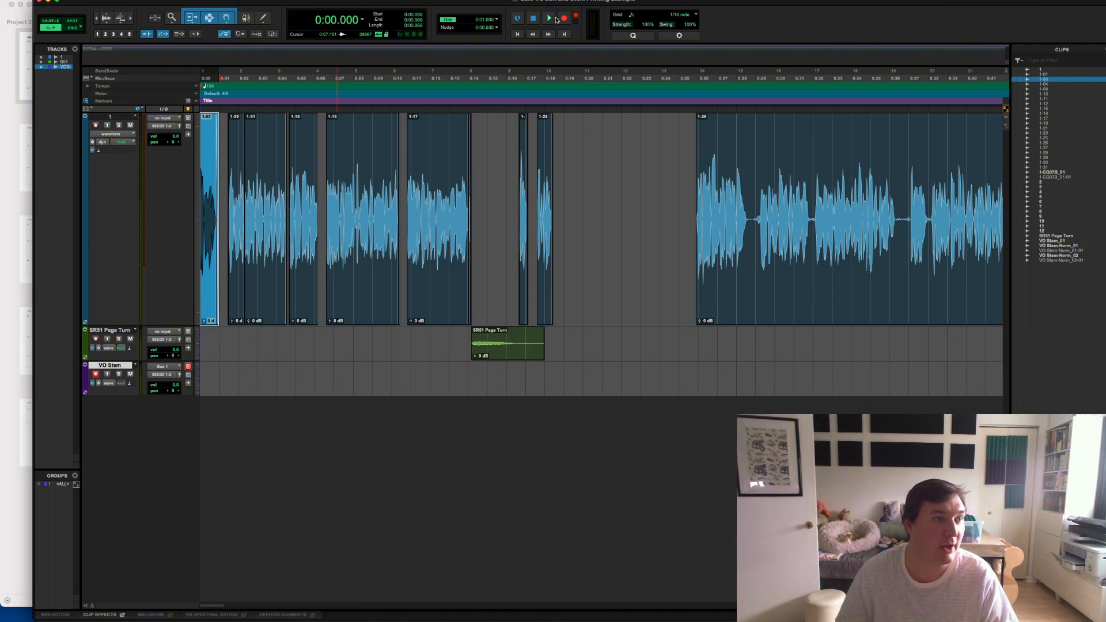
key("Return")
key("super+space")
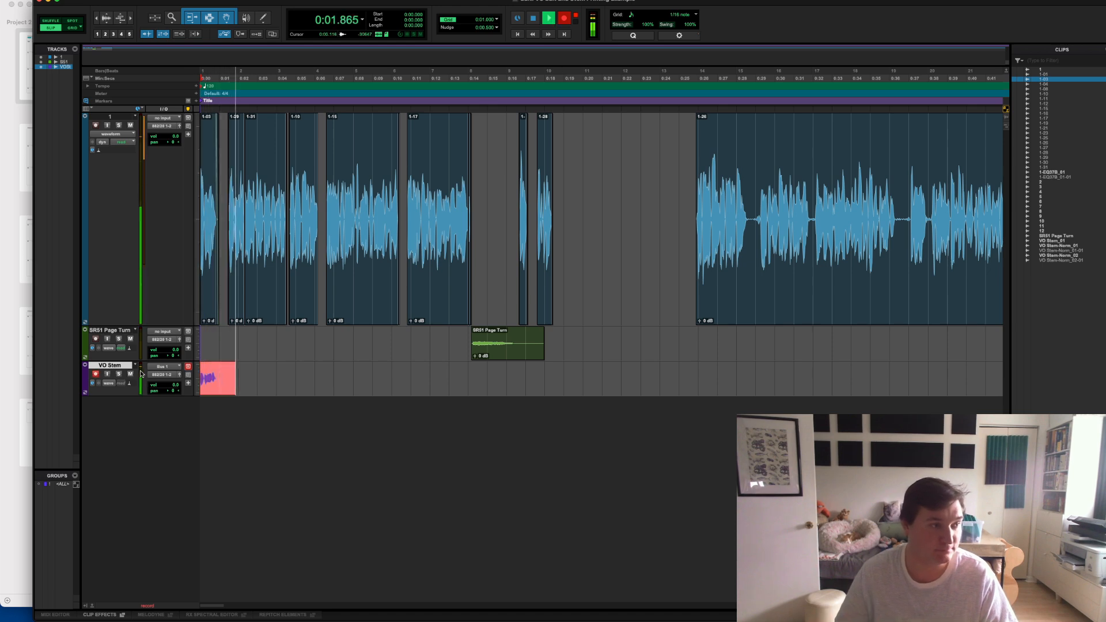
key("space")
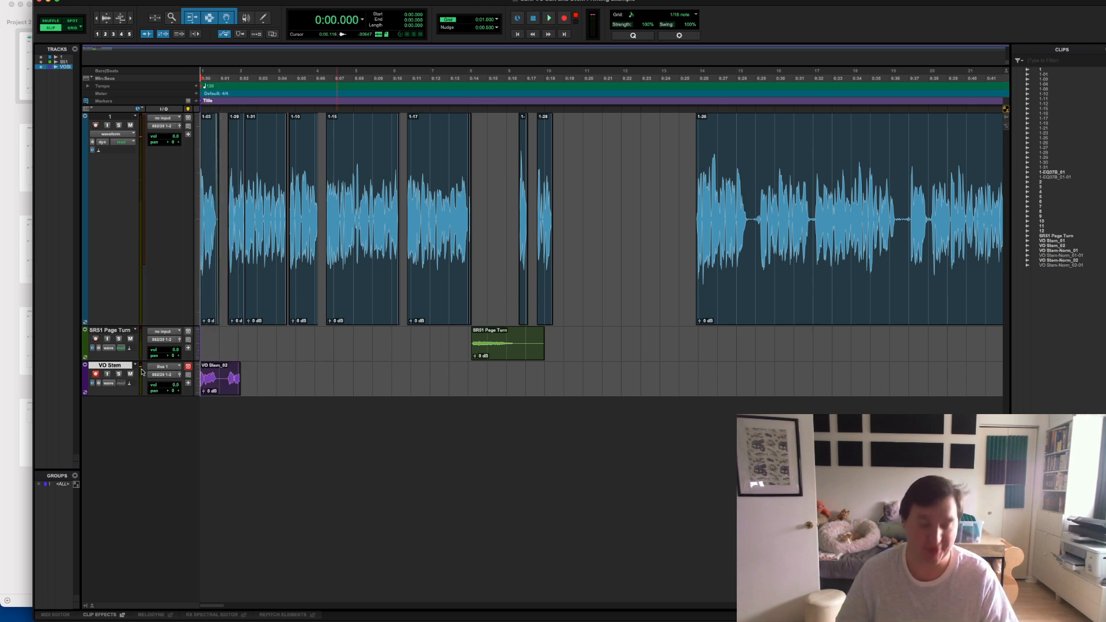
key("super+z")
- Mute the VO Stem track, record the voice-over into it from the start past the 18-second mark, and trim the recorded clip's end
left_click(130, 374)
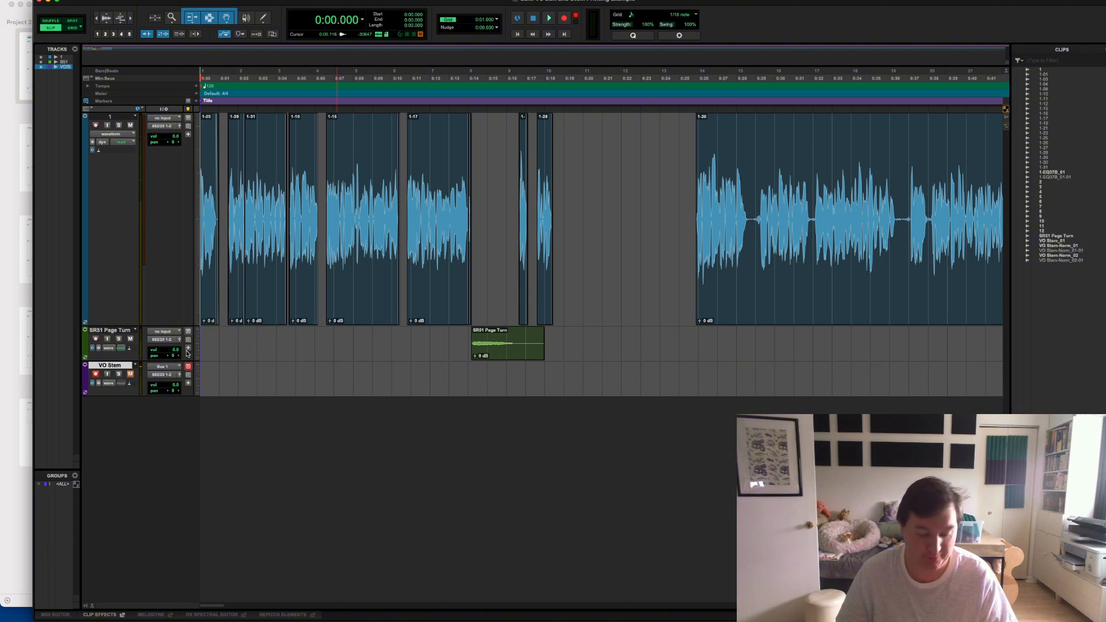
left_click(564, 19)
left_click(549, 18)
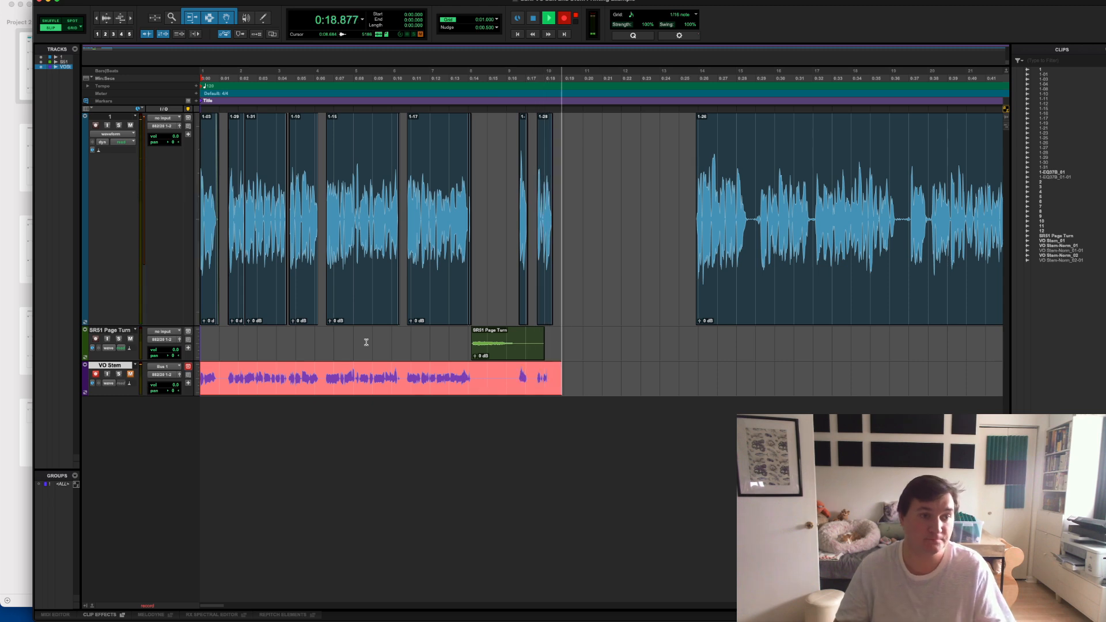
key("space")
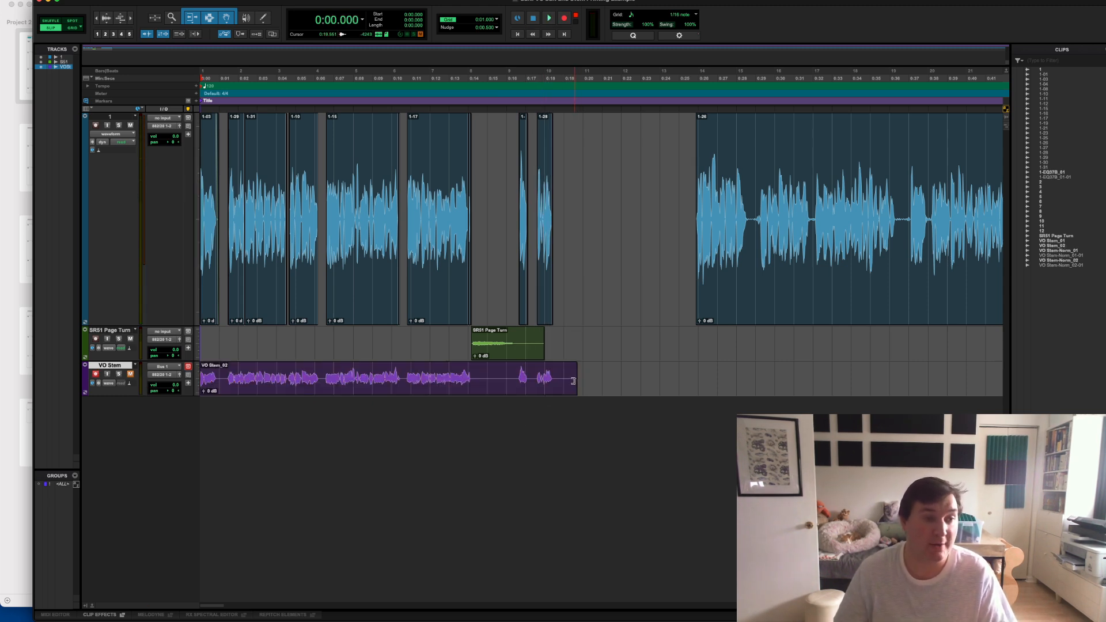
left_click_drag(573, 381, 563, 384)
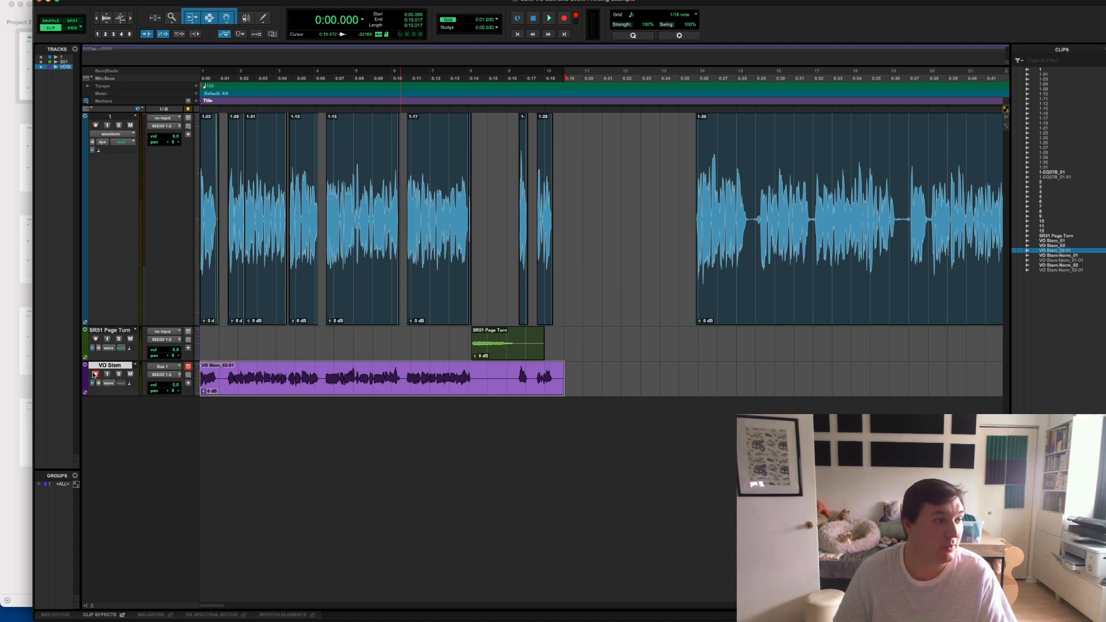
- Mute voice track 1 and play the recorded stem from the session start
left_click(130, 125)
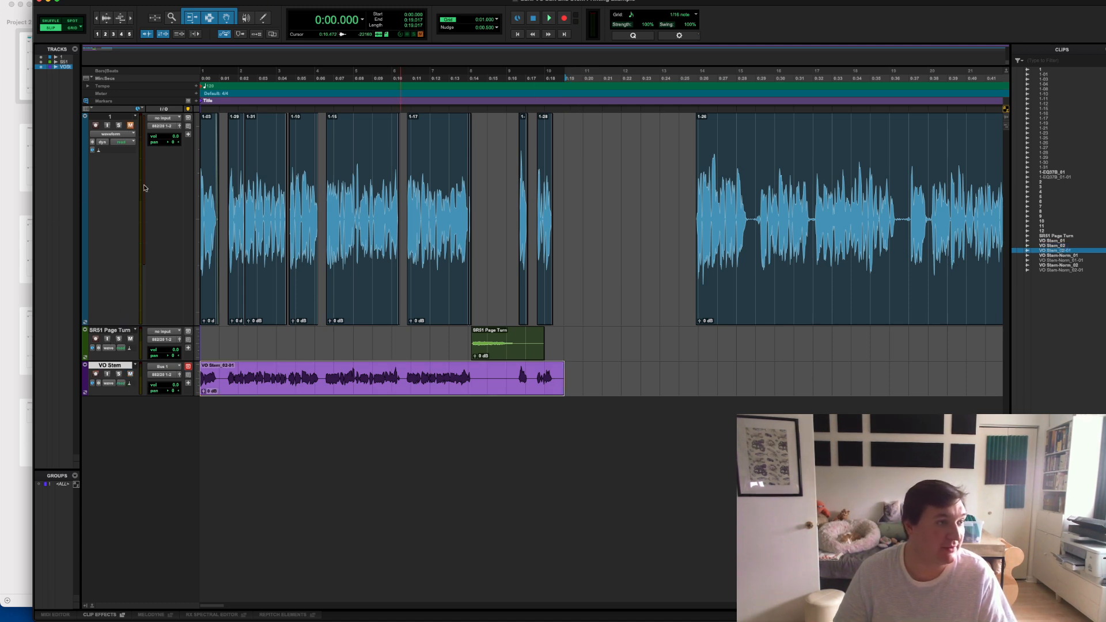
key("Return")
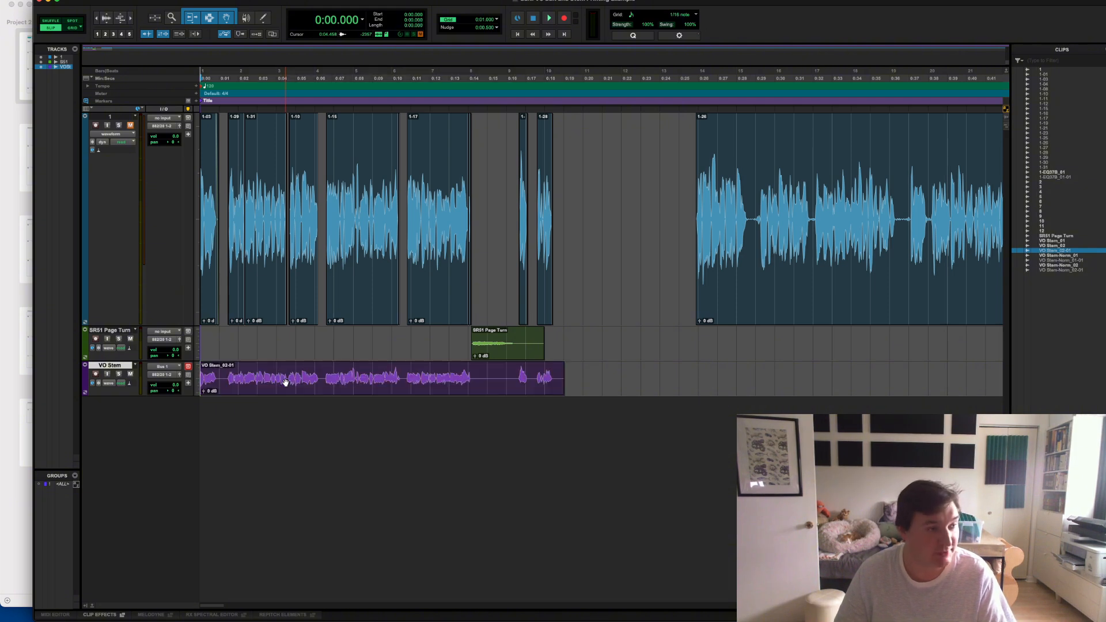
key("space")
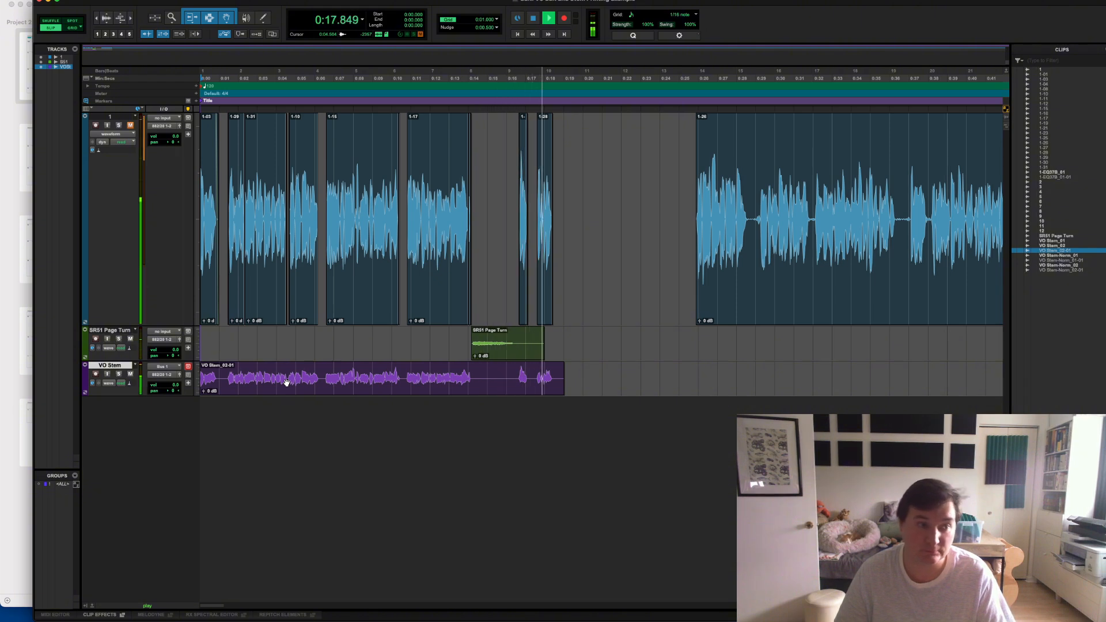
key("space")
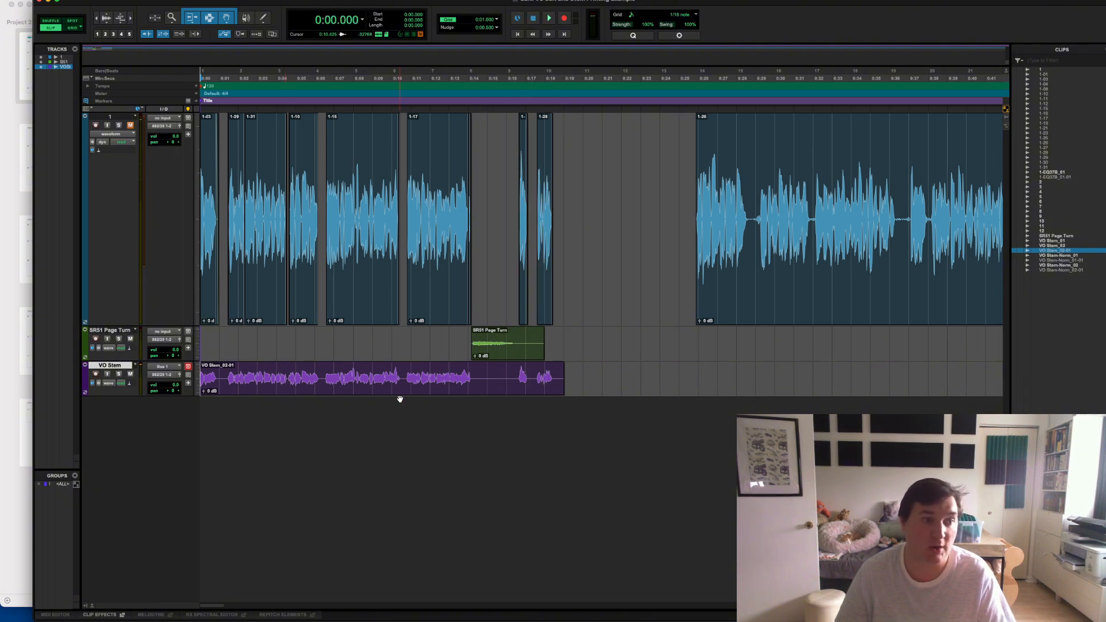
- Trim the VO Stem clip's end slightly, and normalize the clip to a peak level of -1.0 dB
left_click(561, 389)
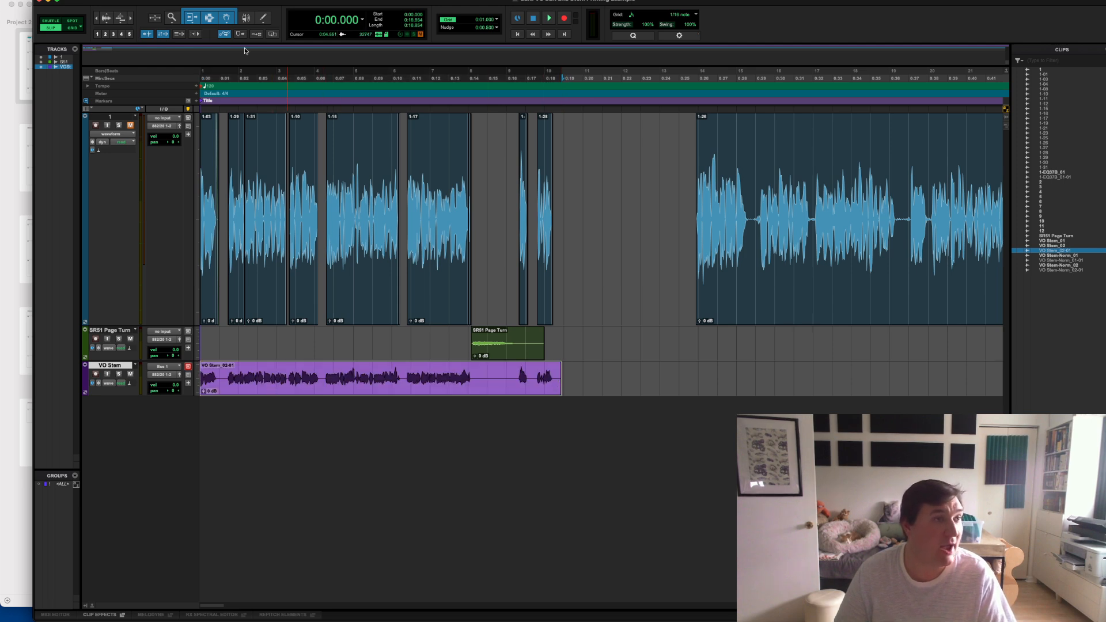
left_click(244, 2)
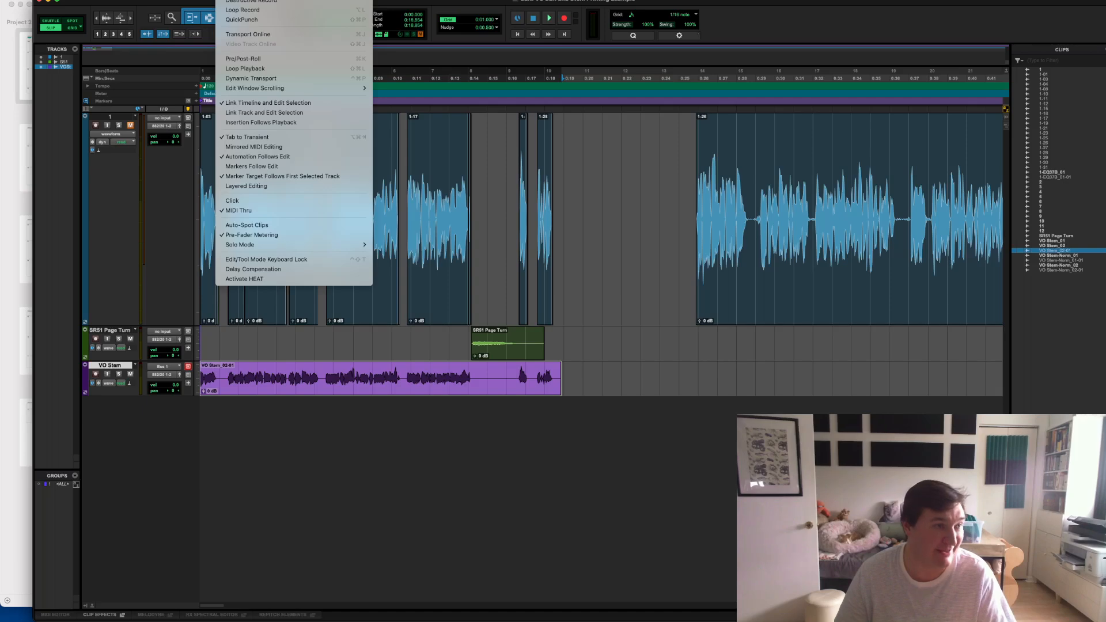
mouse_move(193, 2)
mouse_move(202, 117)
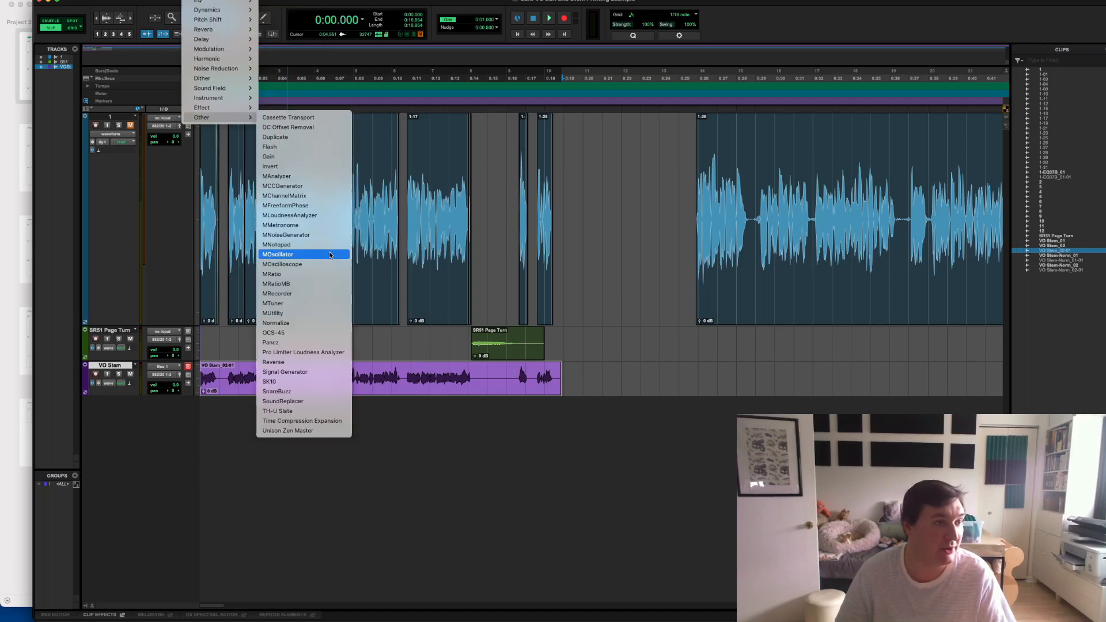
left_click(322, 322)
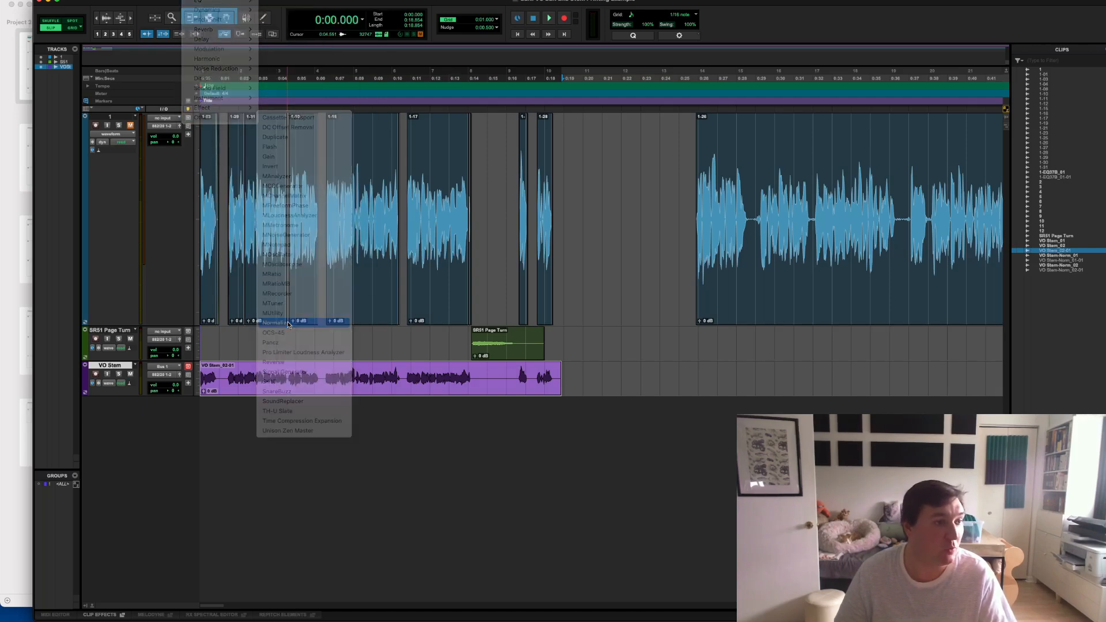
left_click_drag(756, 128, 623, 161)
left_click(695, 221)
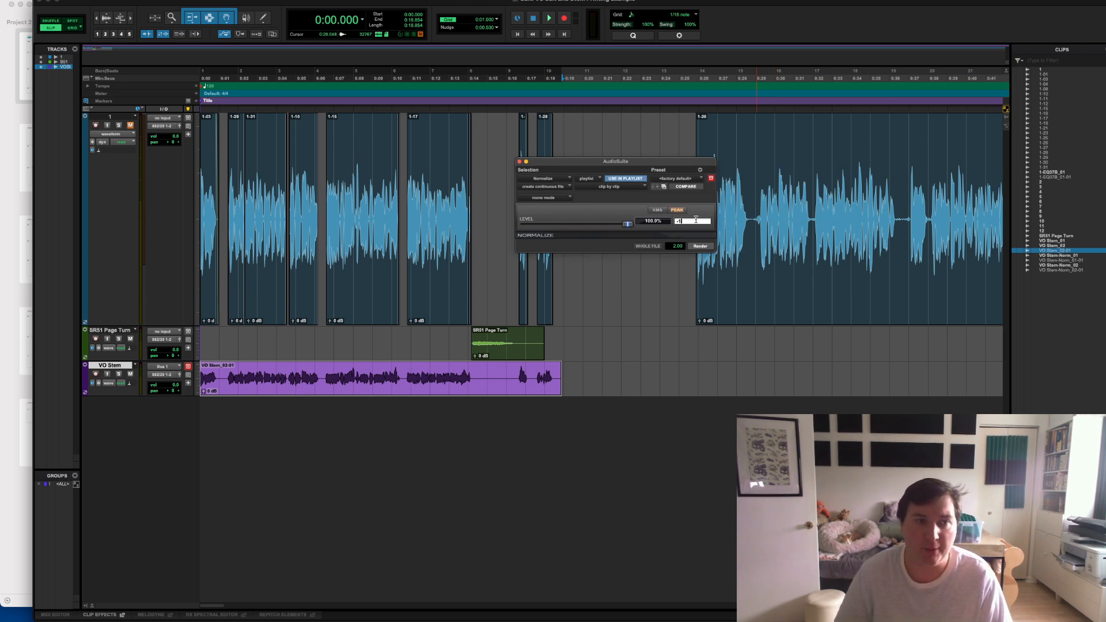
key("Return")
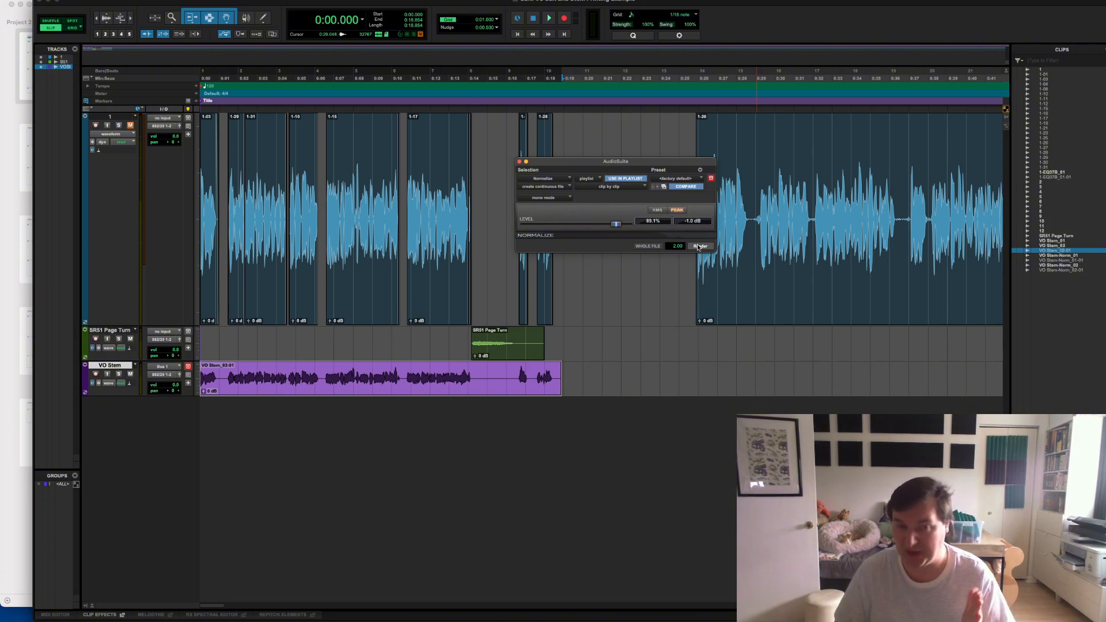
left_click(699, 246)
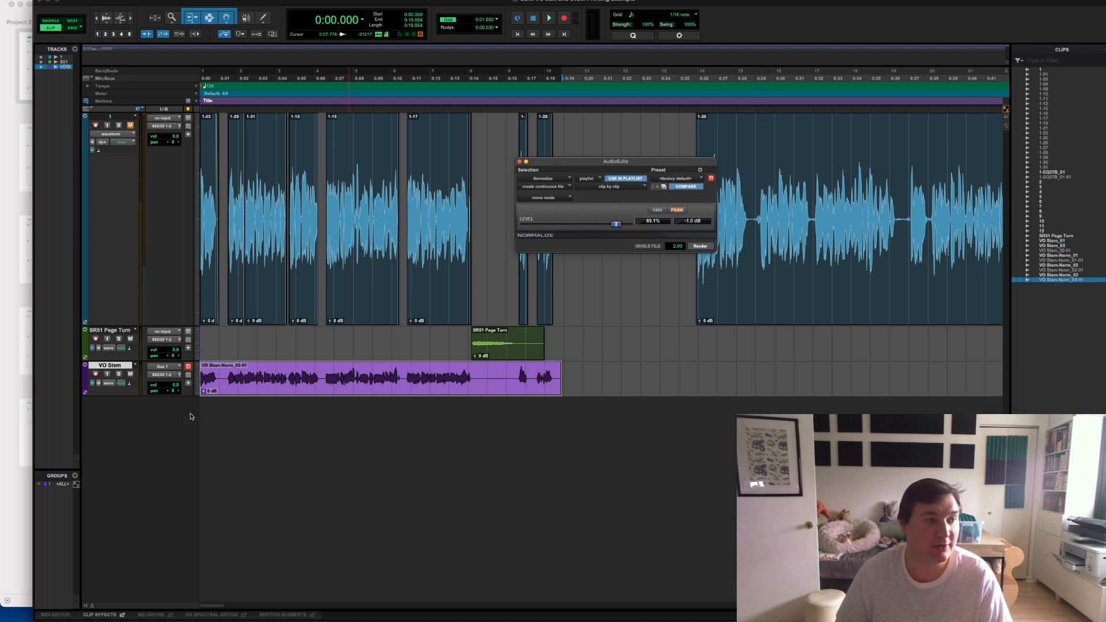
- Examine the normalized stem against the original voice-over at several zoom levels, and close the Normalize window
left_click(253, 391)
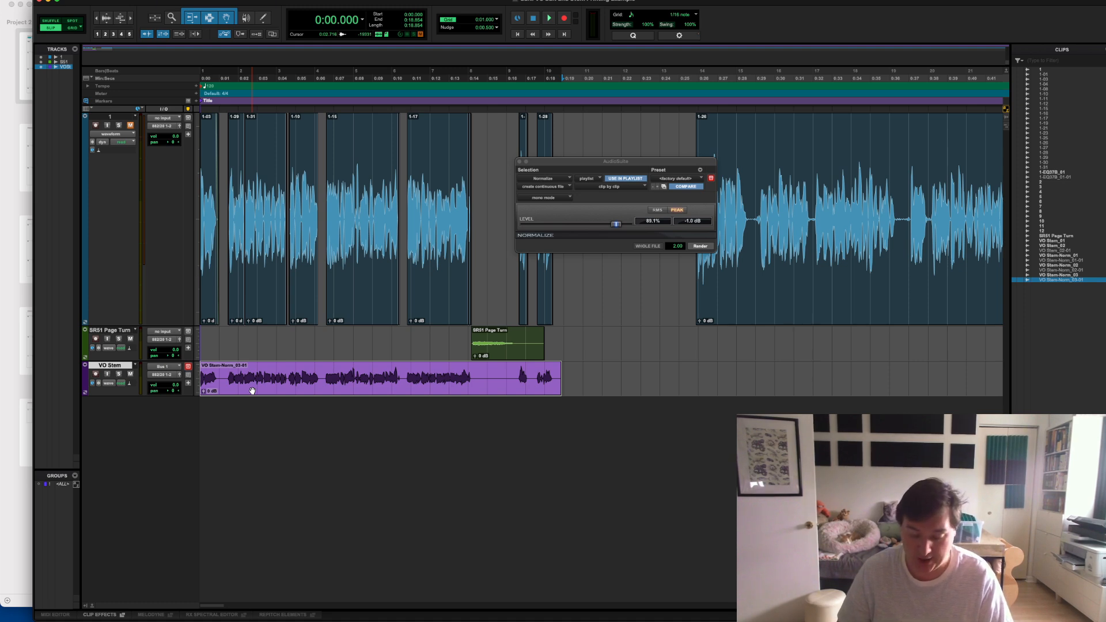
key("r")
key("r")
key("r")
key("r")
key("r")
key("r")
key("r")
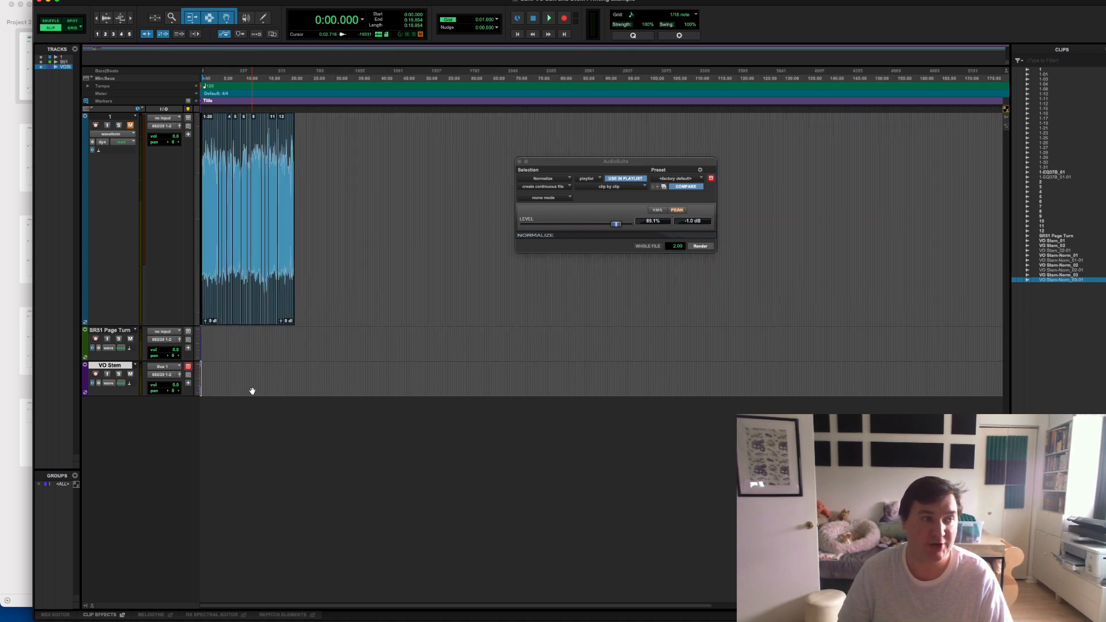
key("t")
key("t")
key("t")
key("t")
key("t")
key("t")
key("t")
key("t")
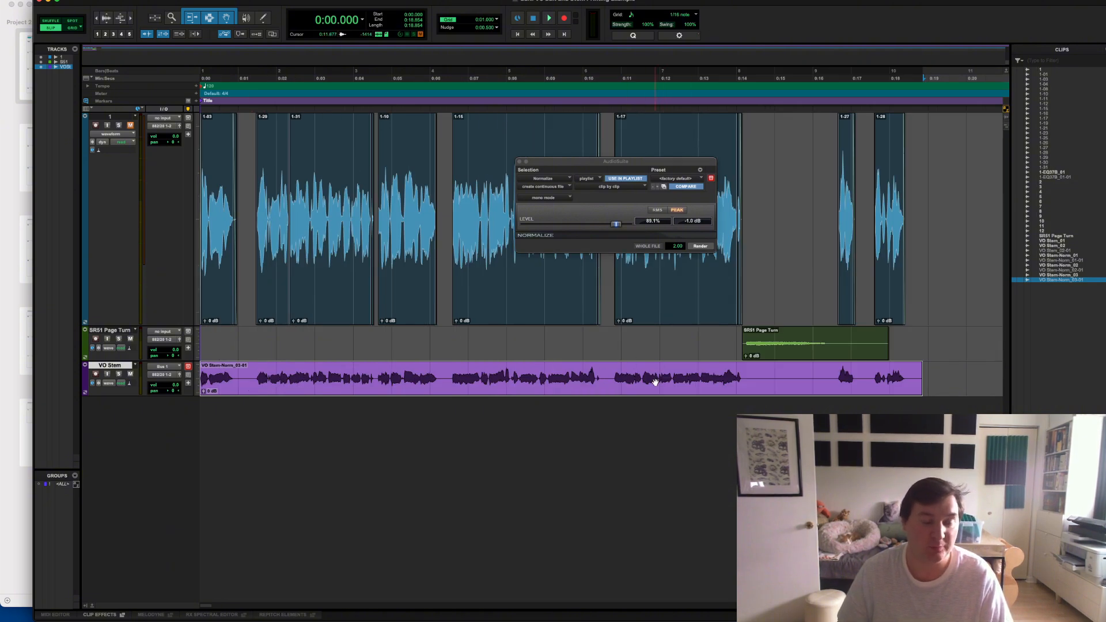
key("r")
key("r")
key("r")
key("r")
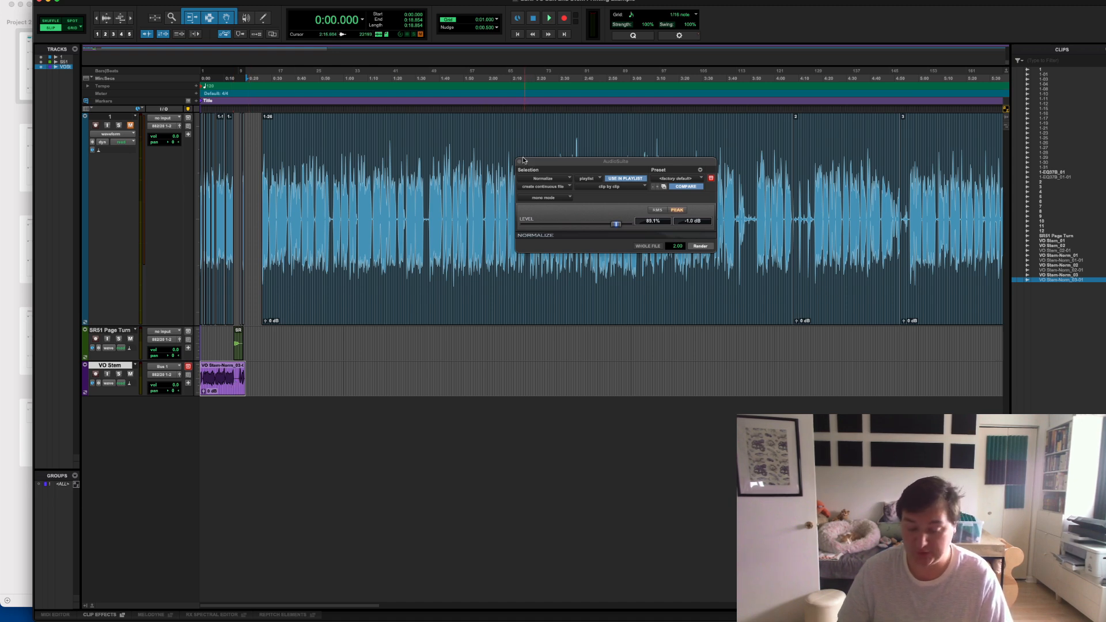
key("t")
key("t")
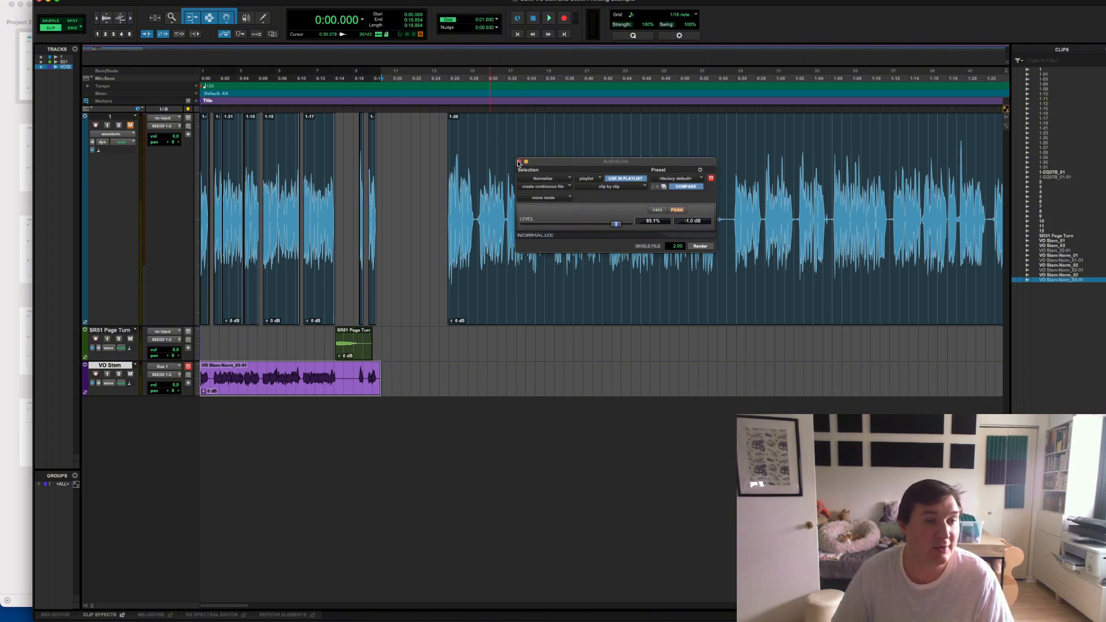
left_click(518, 162)
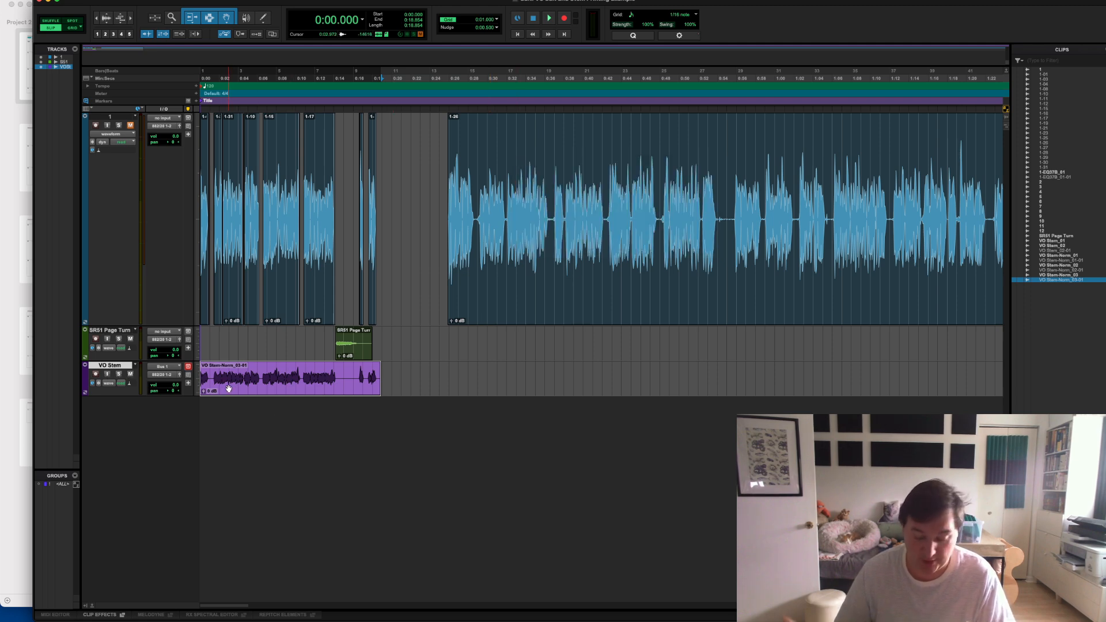
- Create a folder named Stems inside the VO Edit and Stem Printing Example folder while choosing the clip export destination, and cancel the export
key("super+shift+k")
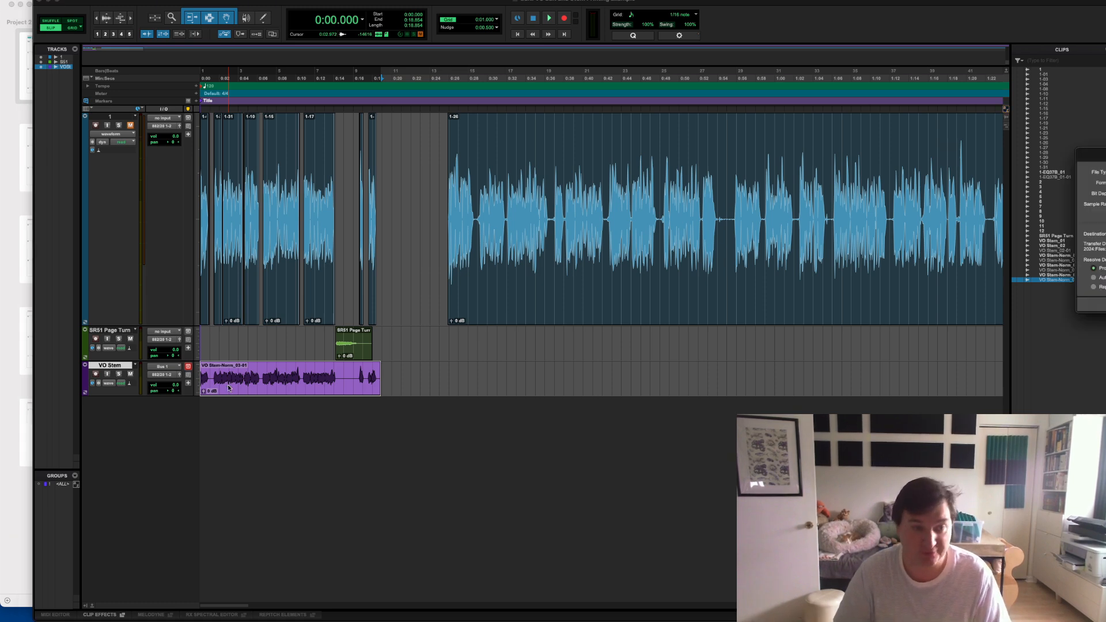
left_click_drag(1102, 154, 582, 215)
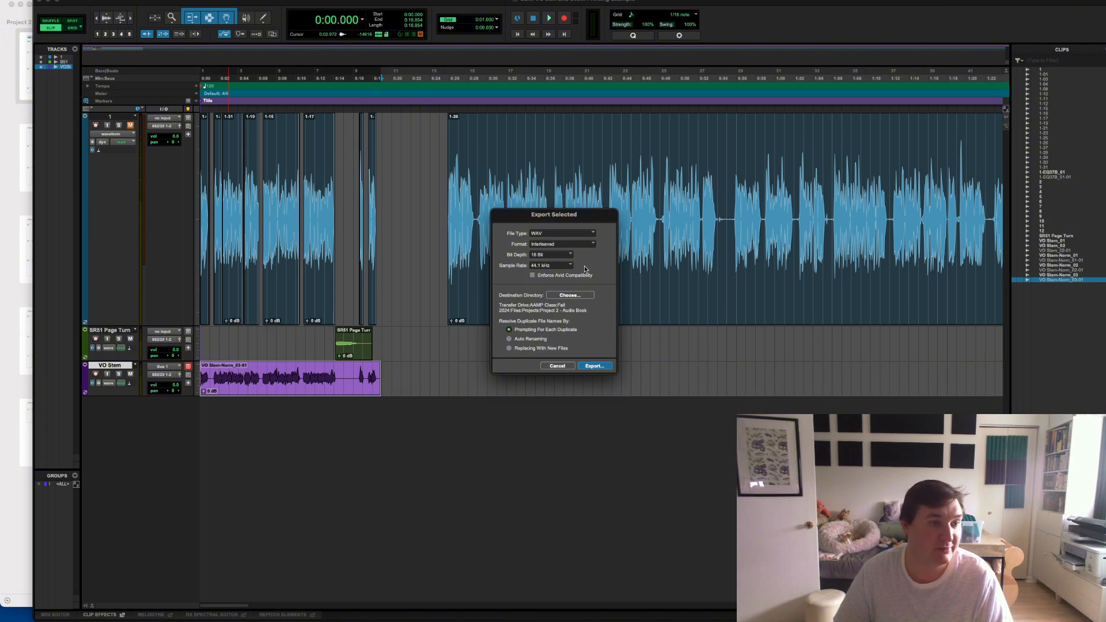
left_click(552, 295)
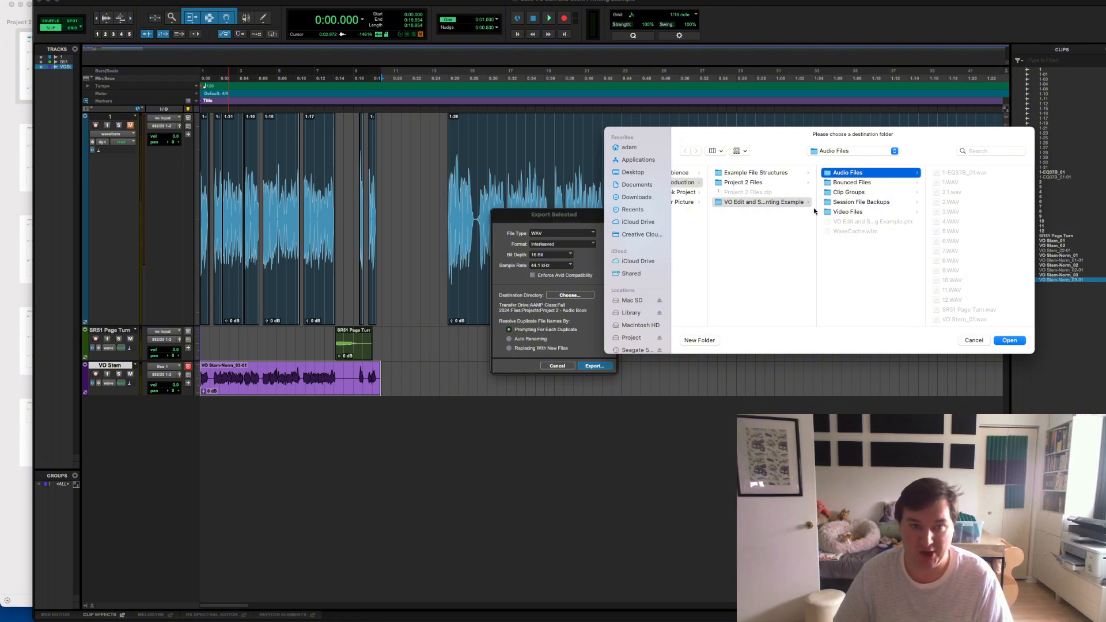
left_click(798, 202)
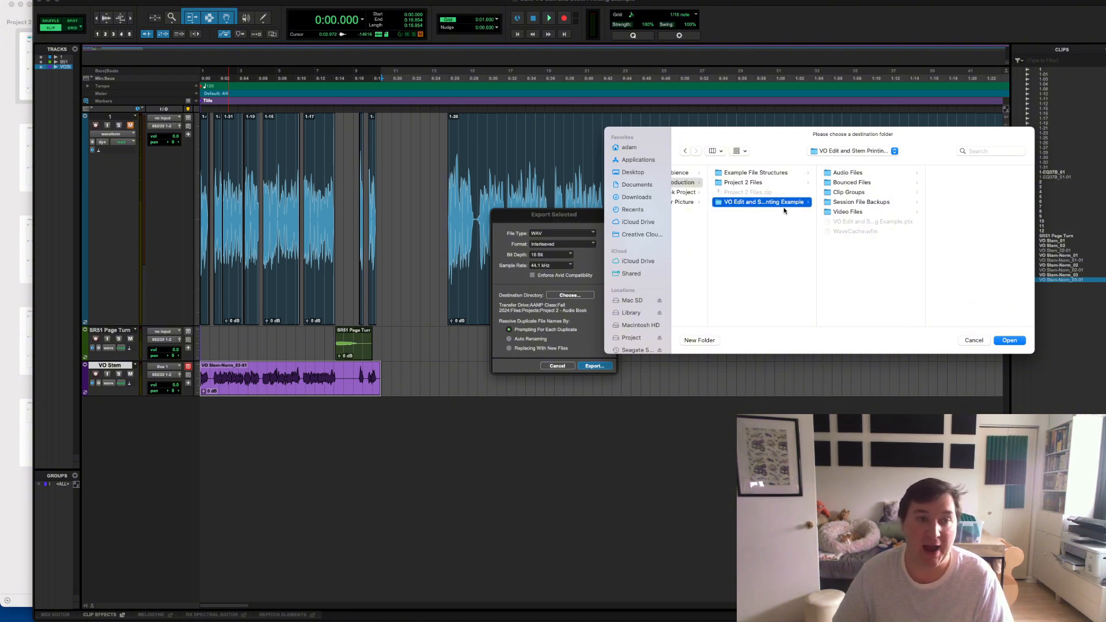
left_click(692, 340)
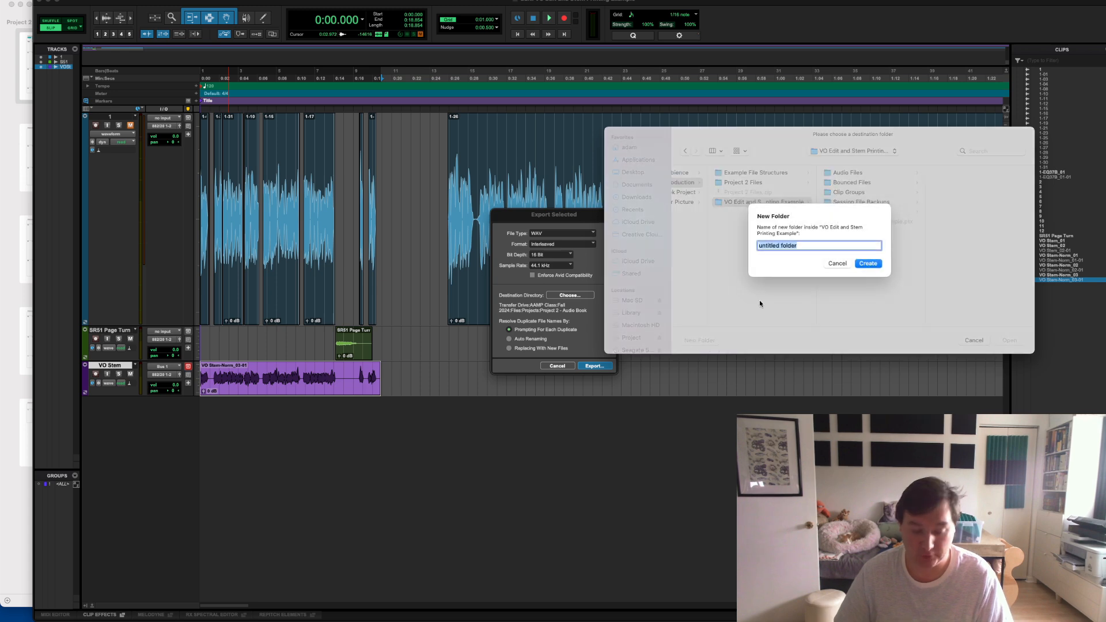
type("Stems")
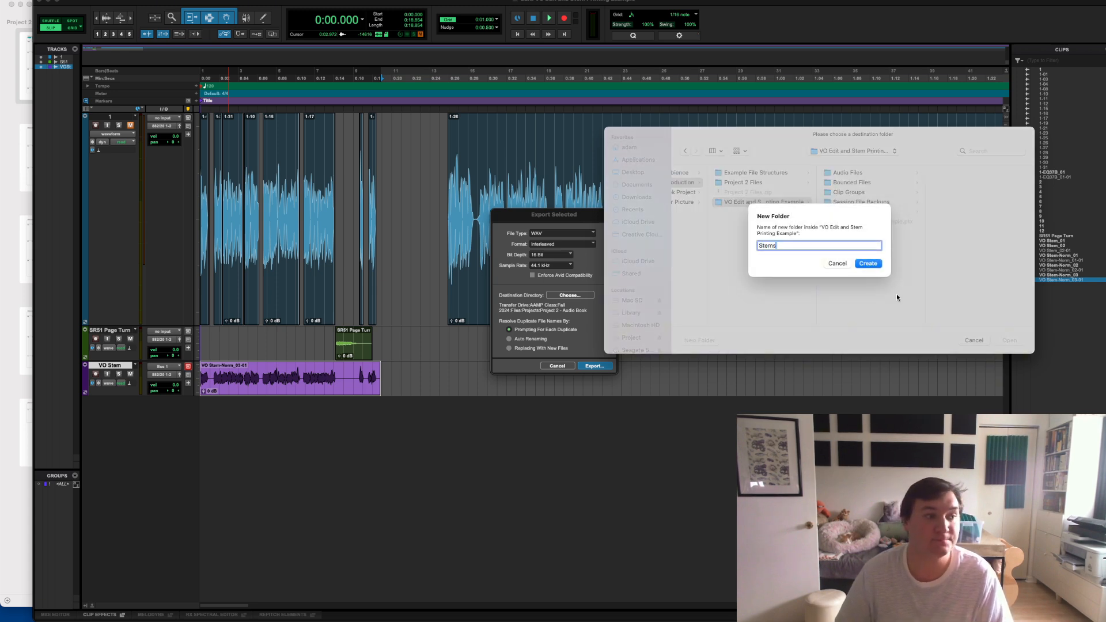
left_click(867, 263)
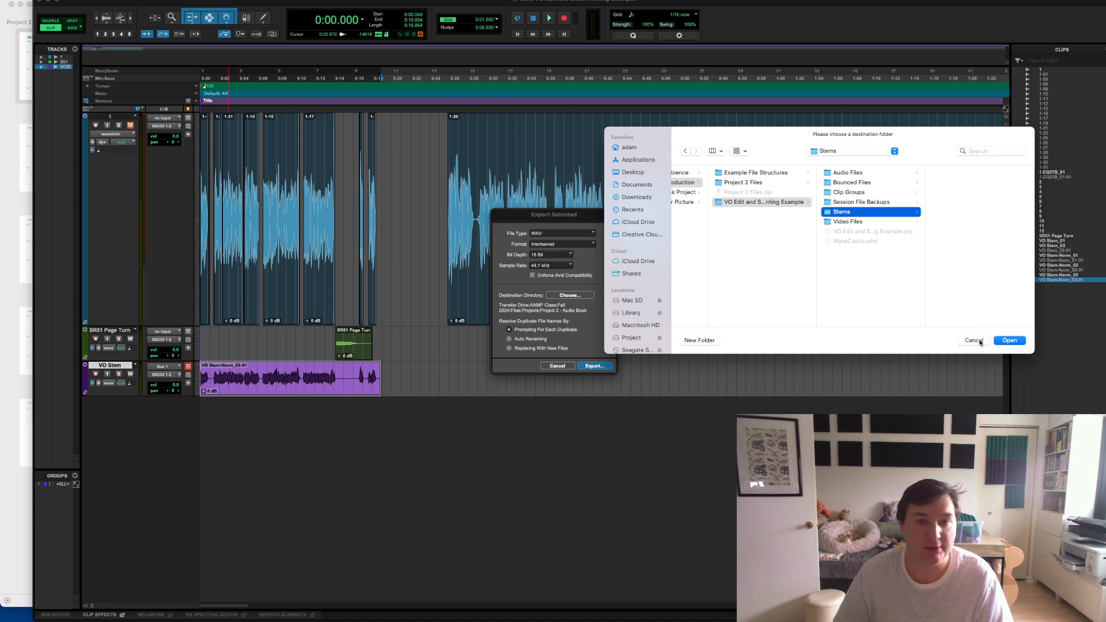
left_click(1003, 341)
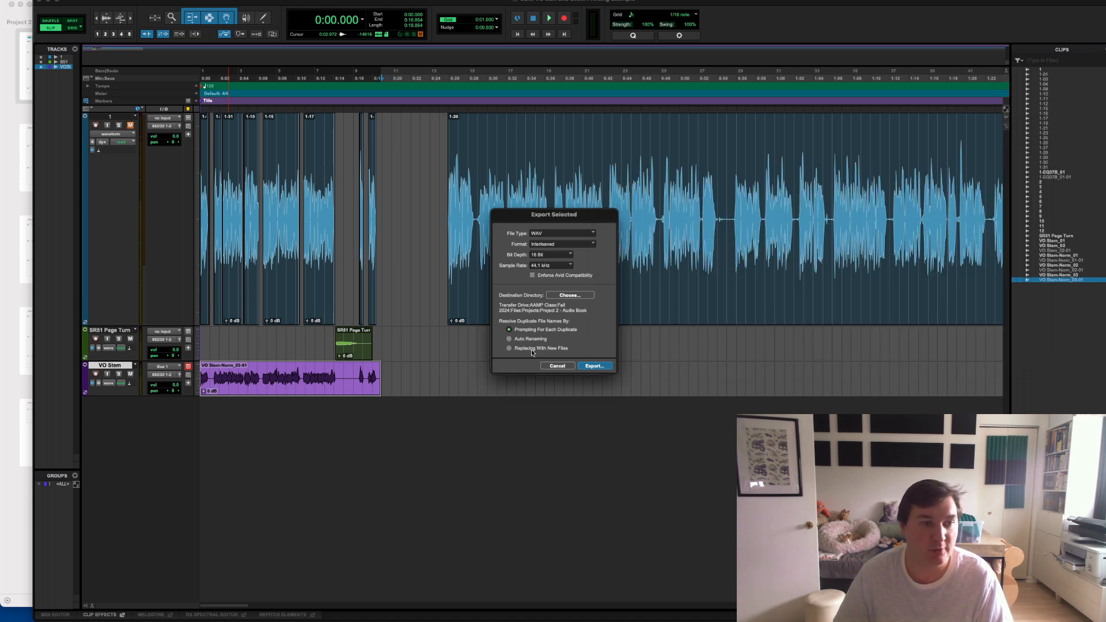
left_click(558, 366)
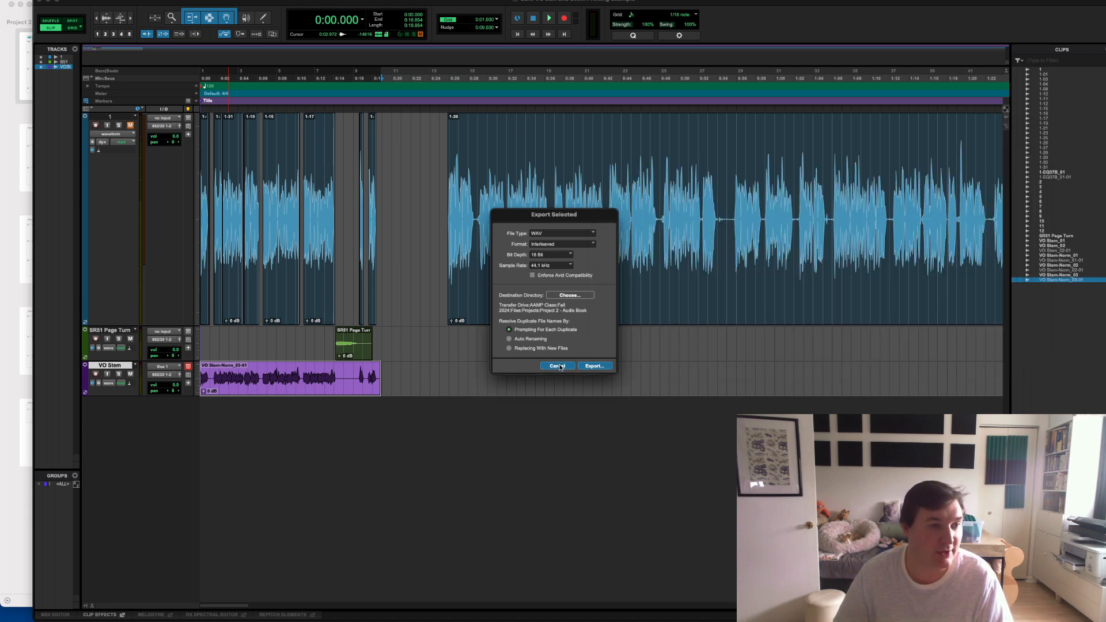
- Rename the normalized stem clip as AAMP_AK_VO_Edit_CH00_Stem
double_click(282, 386)
left_click_drag(1103, 184, 420, 318)
key("BackSpace")
type("AAMP_")
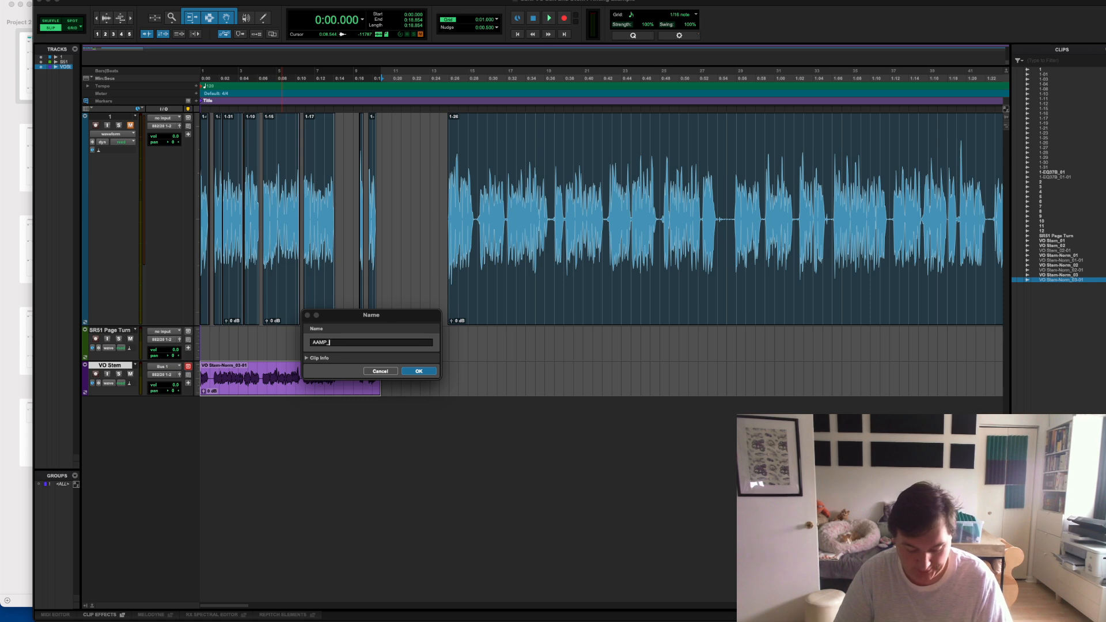
type("AK_VO_Edit_")
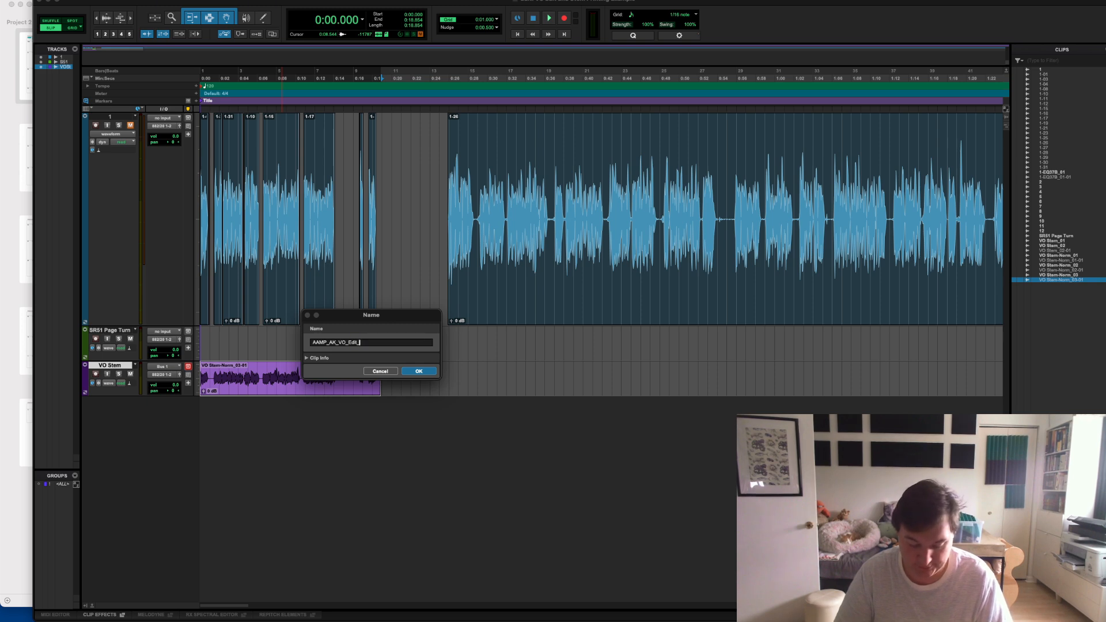
type("CH00")
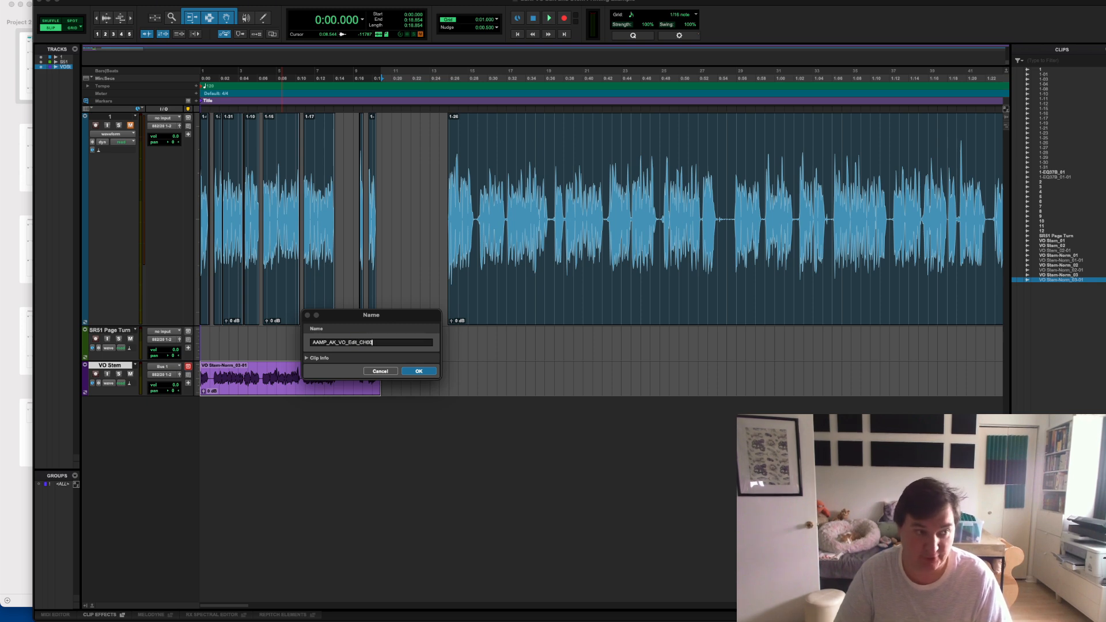
type("_")
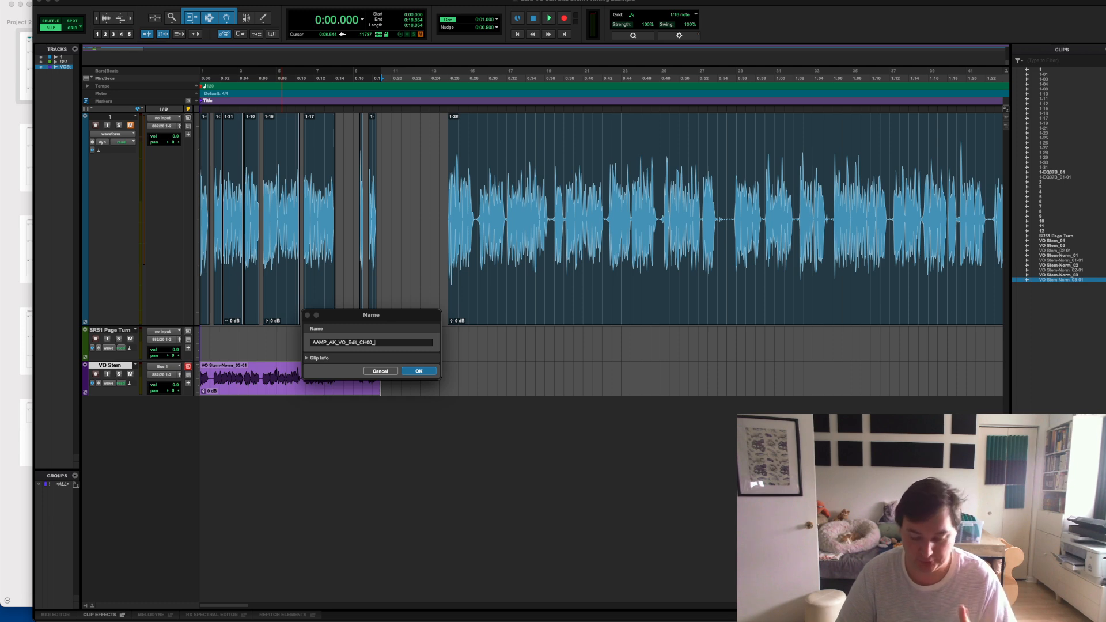
type("Stem")
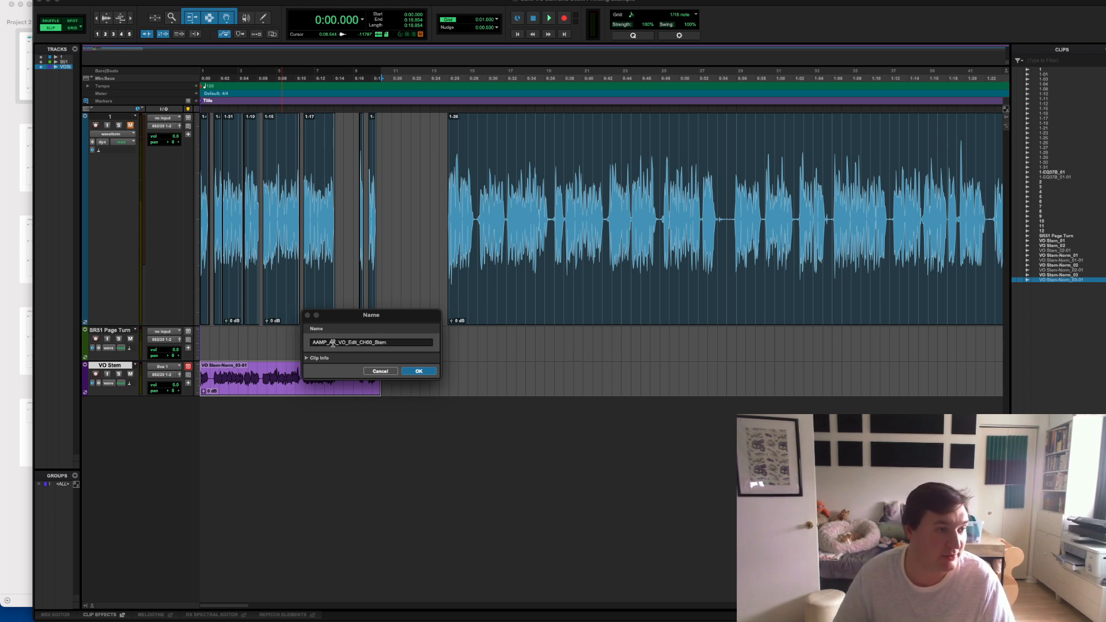
left_click(417, 372)
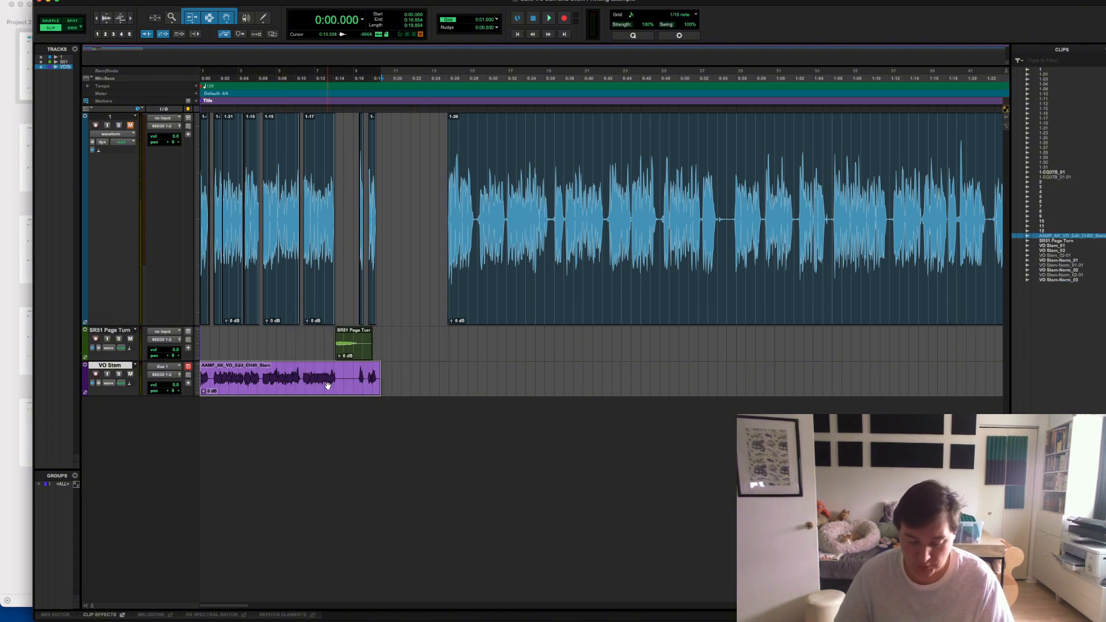
- Export the renamed stem clip as a WAV file into the Stems folder
key("super+shift+k")
left_click_drag(1105, 159, 480, 283)
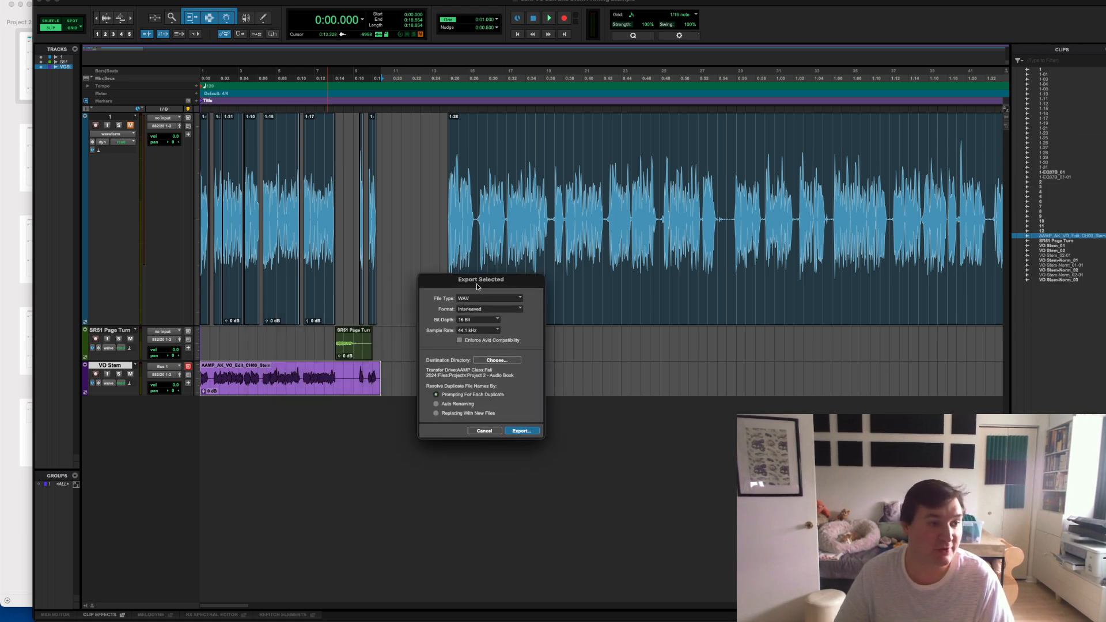
left_click(497, 360)
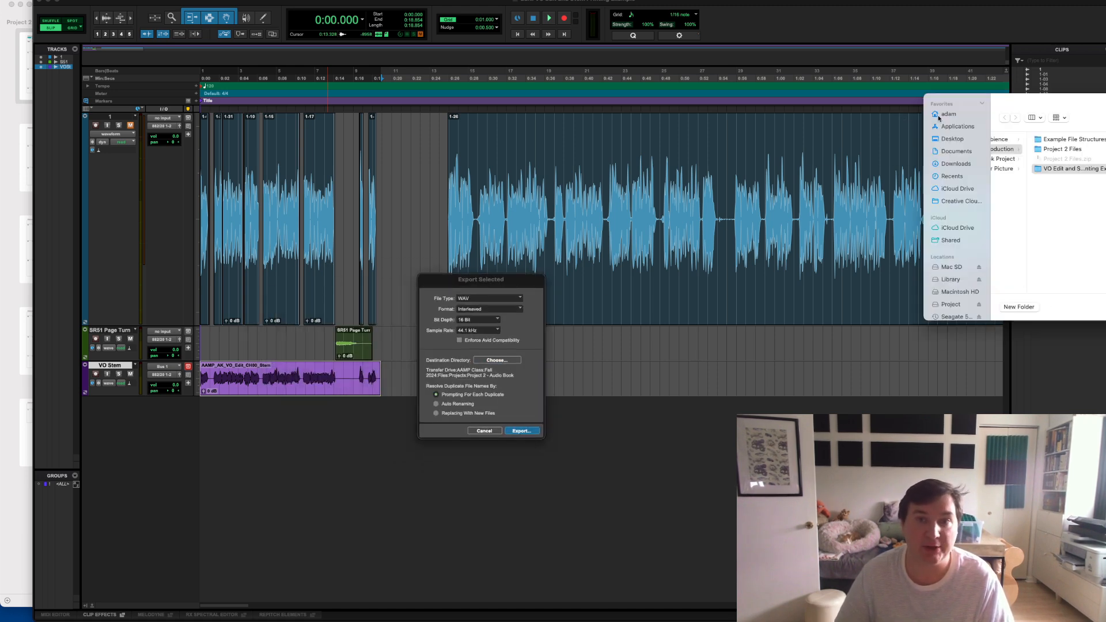
left_click_drag(1049, 103, 659, 125)
left_click(772, 200)
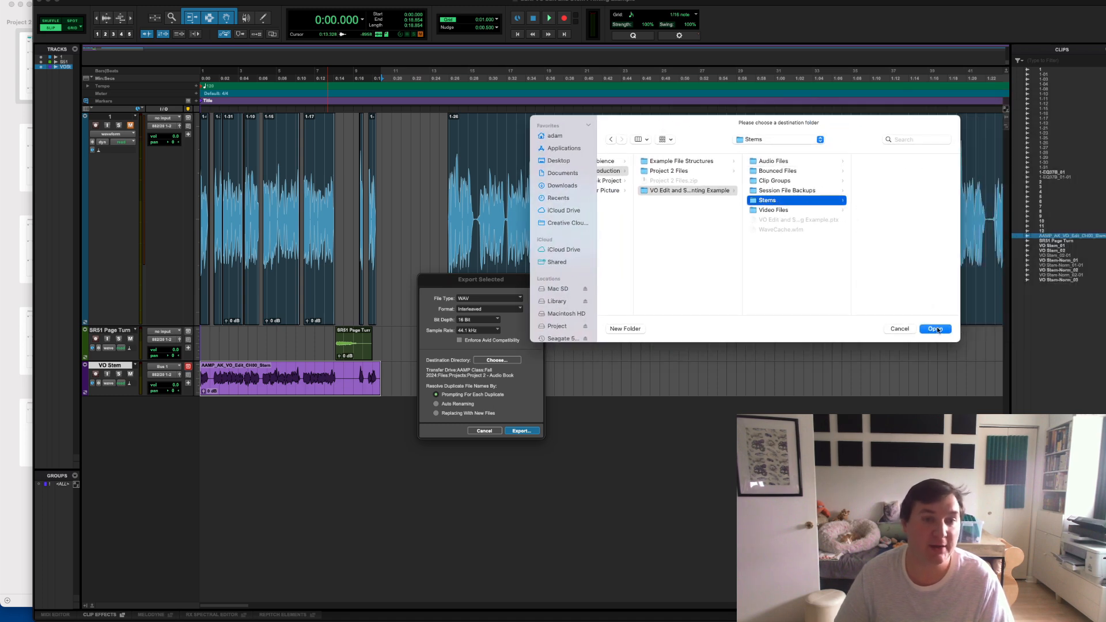
left_click(936, 328)
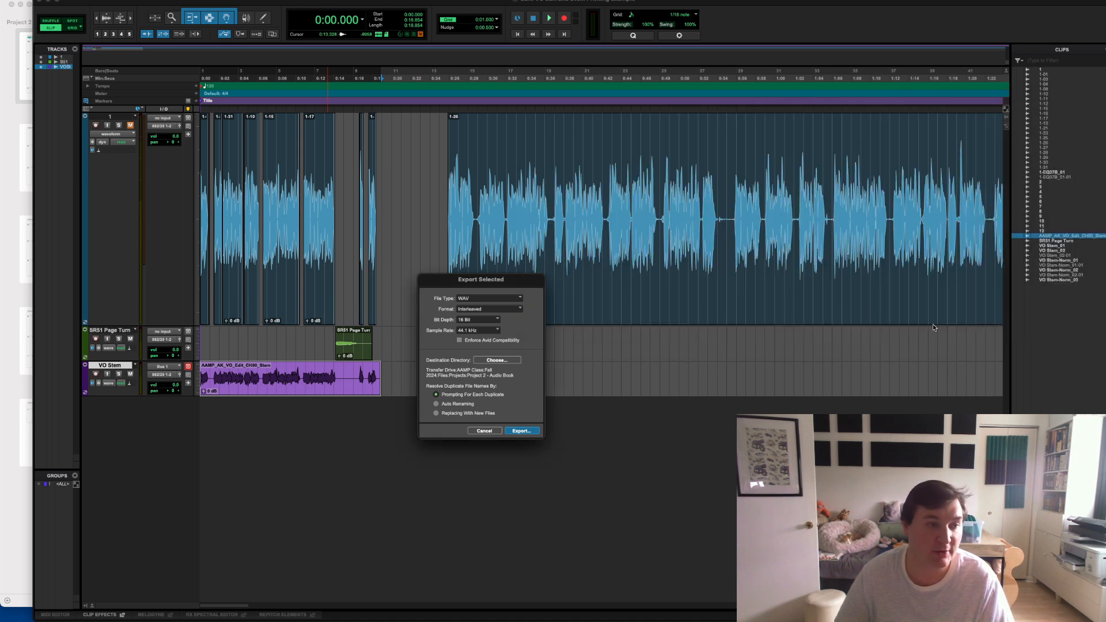
left_click(520, 431)
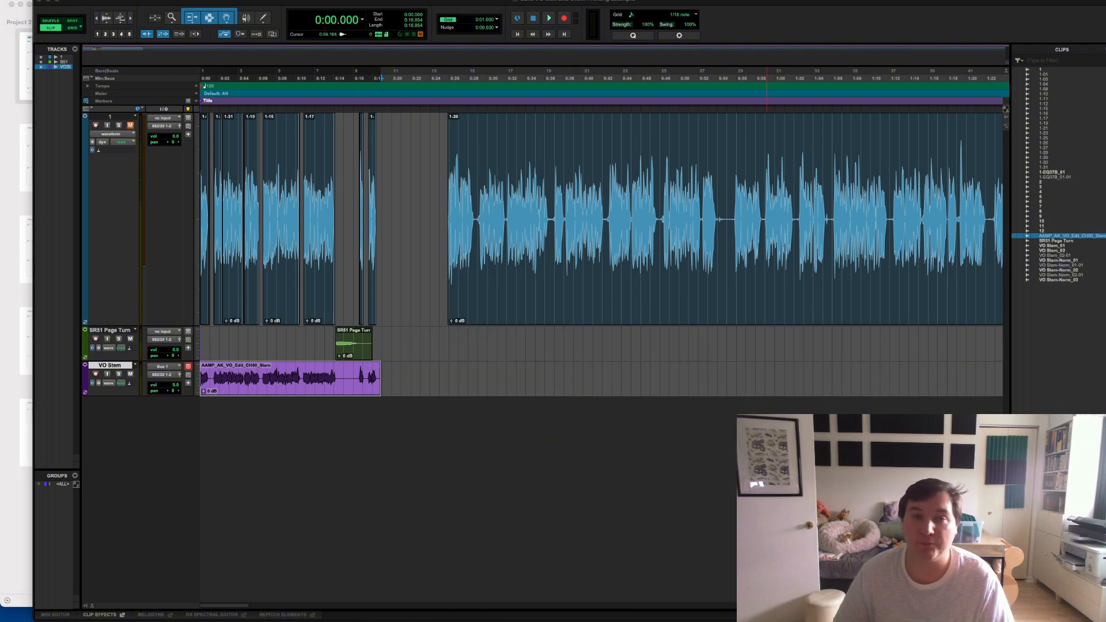
- Open the session's Stems folder in Finder, preview the exported stem WAV file, and return to Pro Tools
left_click_drag(659, 89, 655, 107)
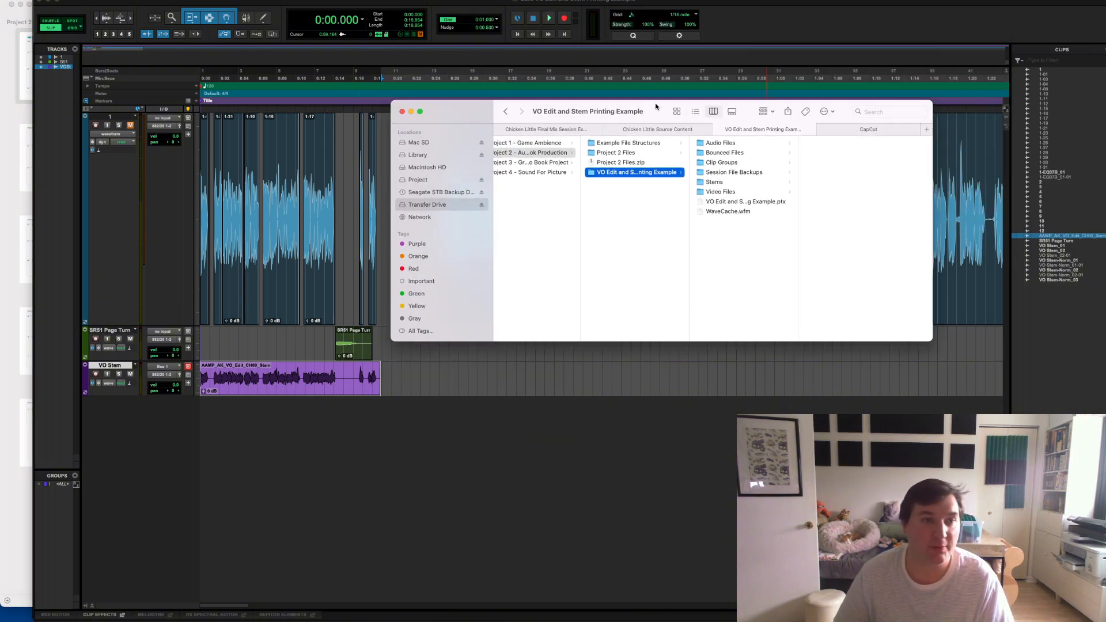
left_click(715, 182)
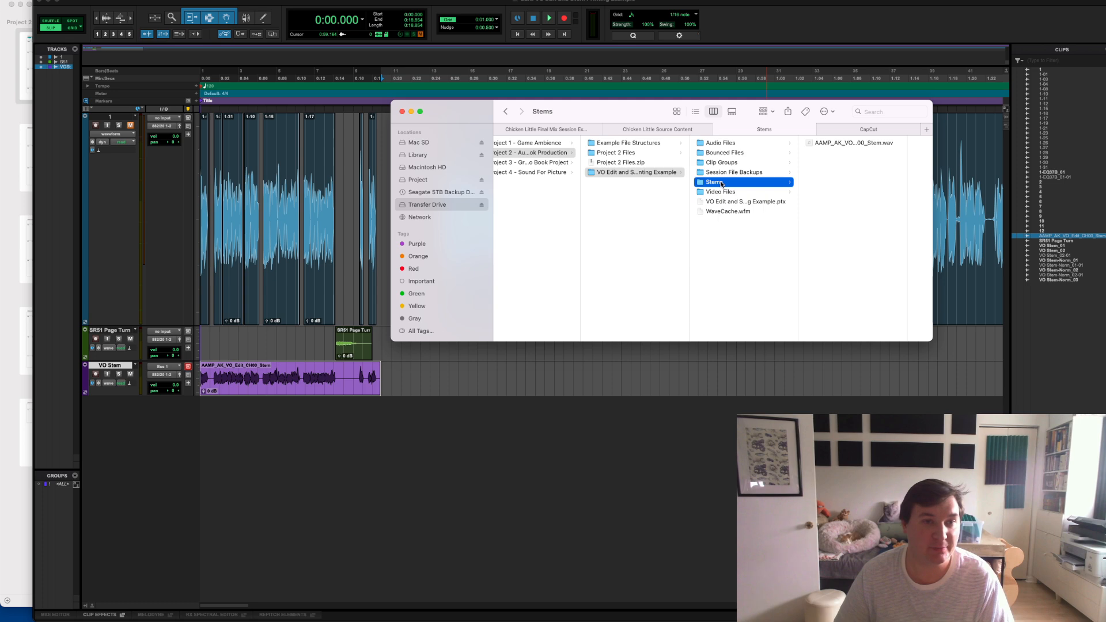
left_click(849, 142)
key("space")
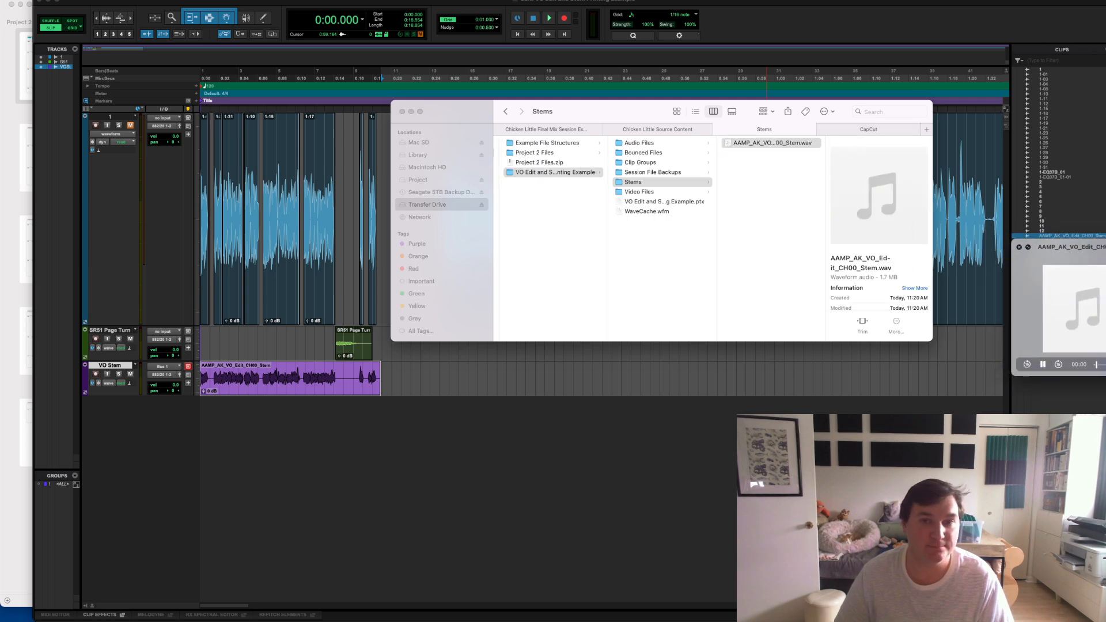
key("space")
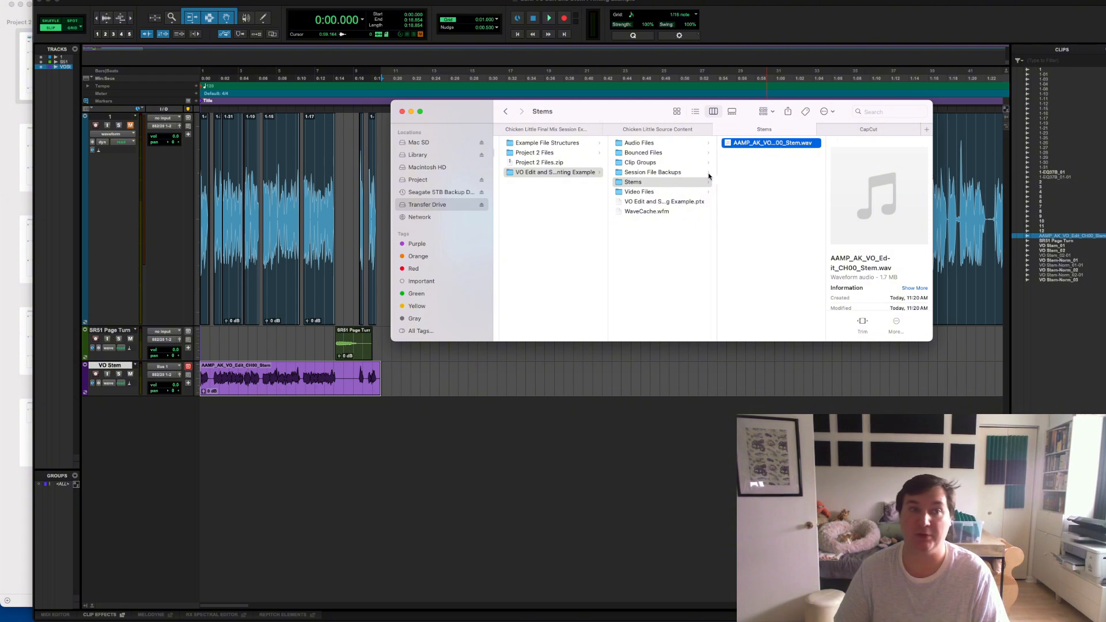
left_click(768, 245)
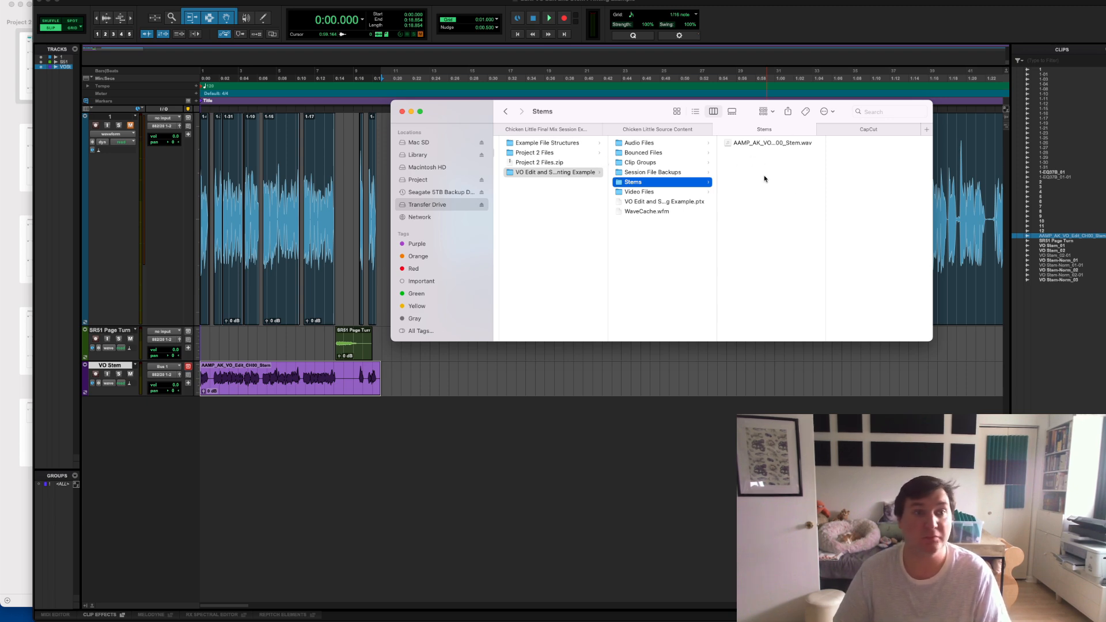
left_click_drag(639, 108, 702, 112)
key("super+Tab")
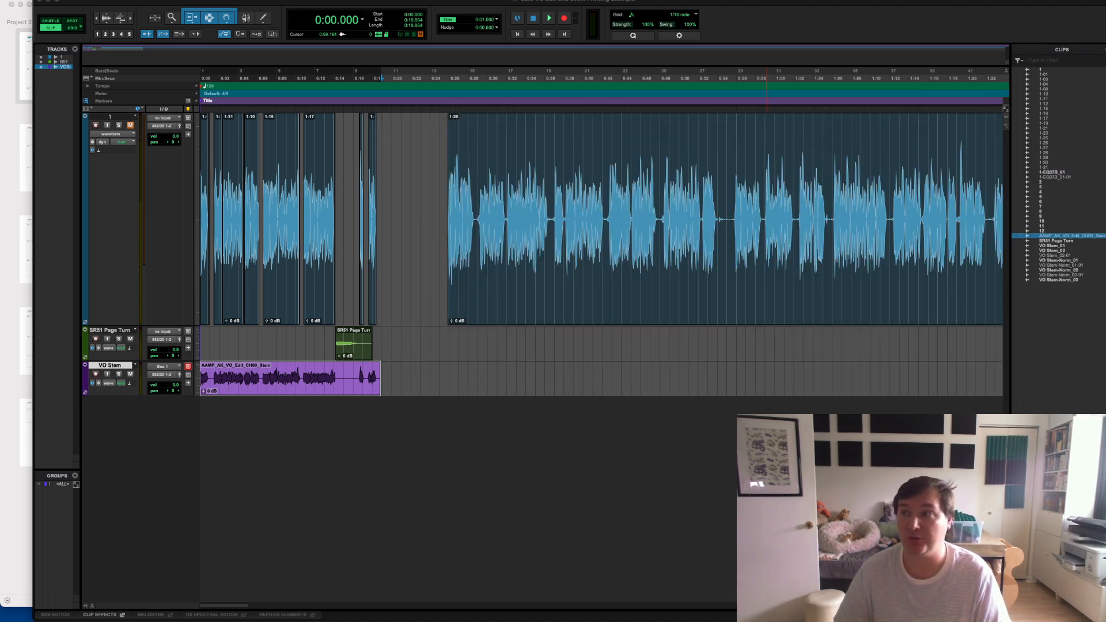